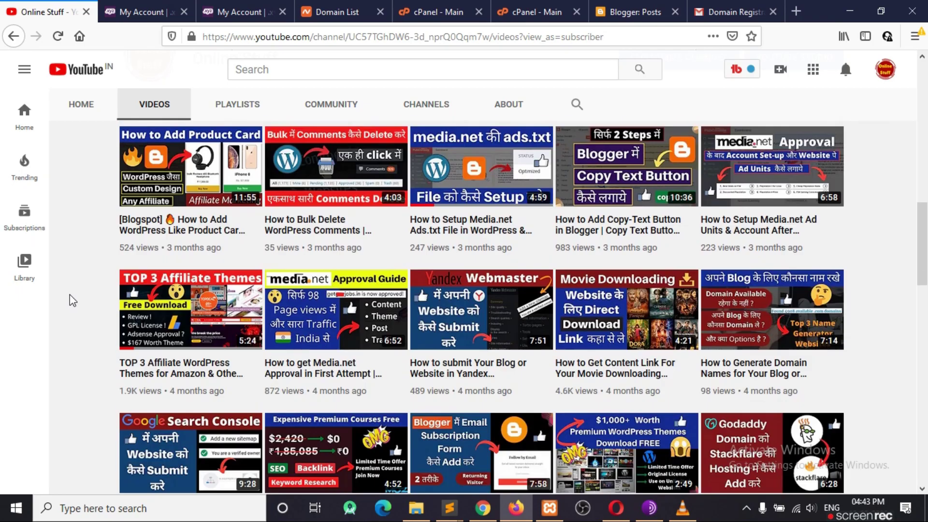
# Step: Look through the Online Stuff channel's uploads and find the video about registering a .xyz domain for free
pyautogui.scroll(-11, 73, 296)
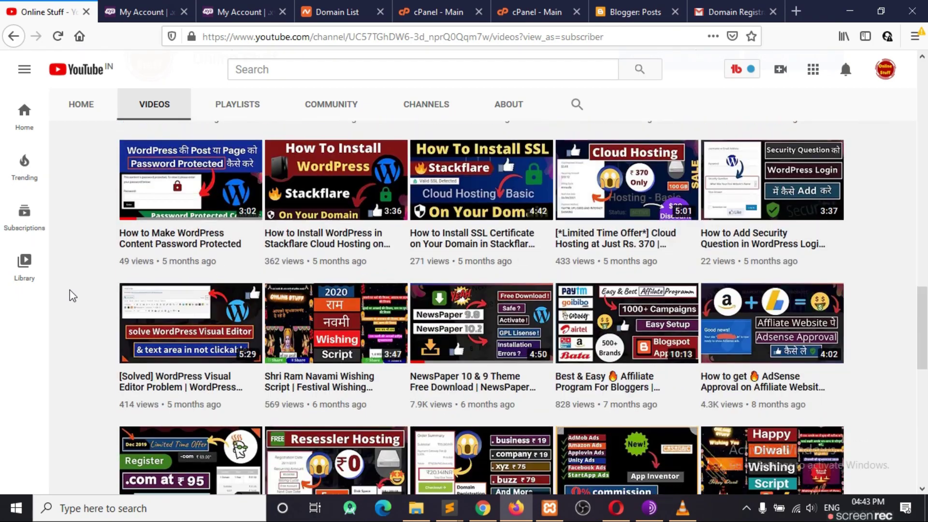
pyautogui.scroll(-2, 72, 296)
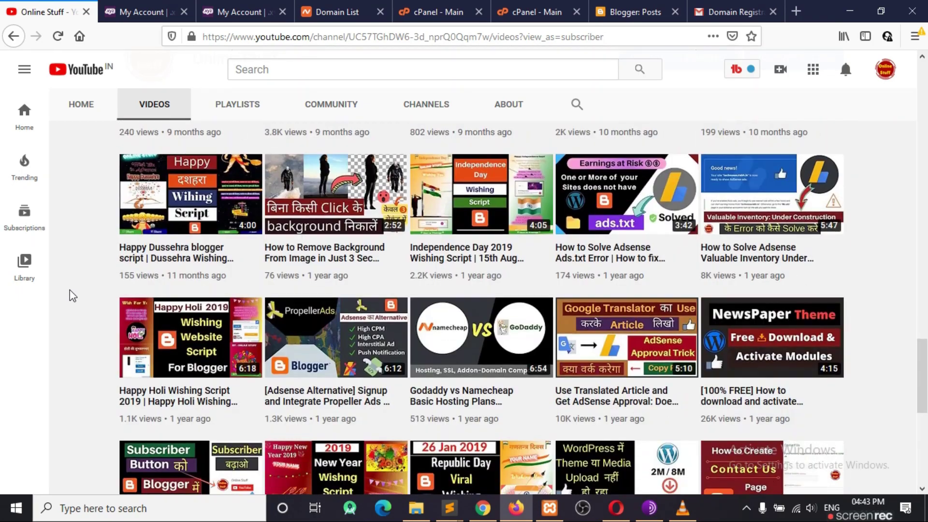
pyautogui.scroll(20, 72, 295)
pyautogui.scroll(7, 73, 295)
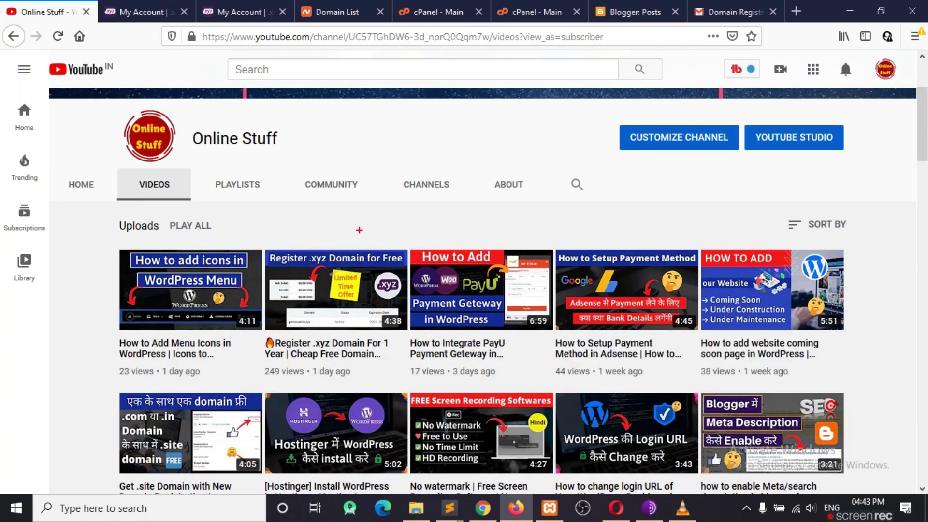
pyautogui.moveTo(456, 192)
pyautogui.mouseDown()
pyautogui.moveTo(360, 231)
pyautogui.moveTo(360, 242)
pyautogui.mouseUp()
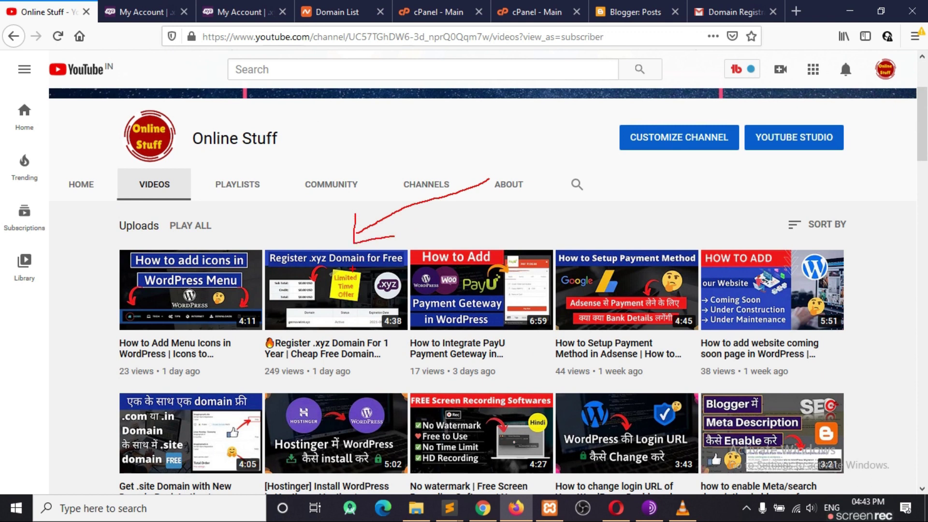
# Step: Review the GetMovieLink blog in Blogger and the getmovielink.xyz entry in the gen.xyz account's domain list
pyautogui.click(159, 11)
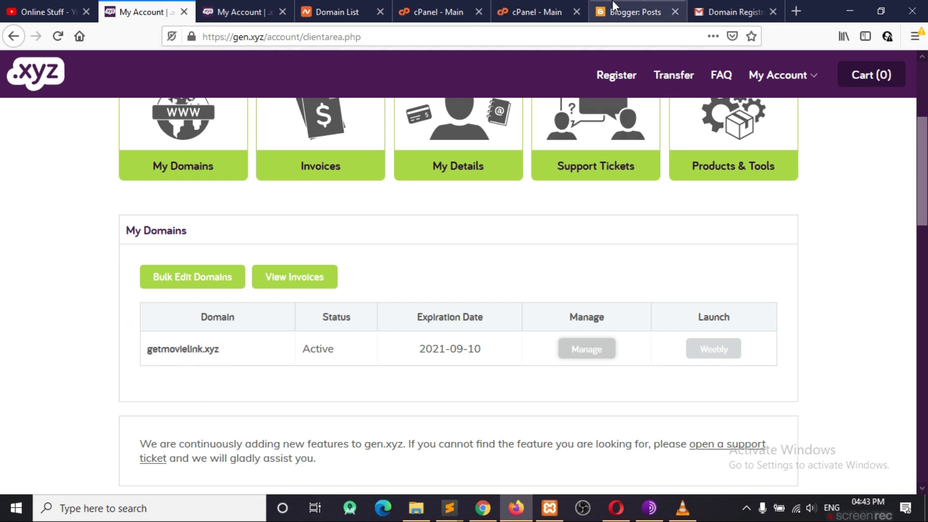
pyautogui.click(628, 12)
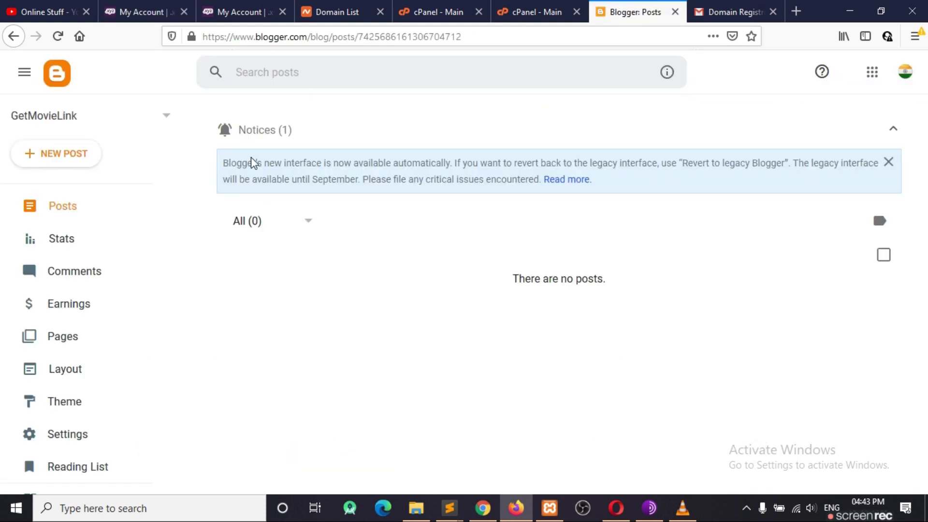
pyautogui.click(129, 11)
pyautogui.scroll(4, 251, 255)
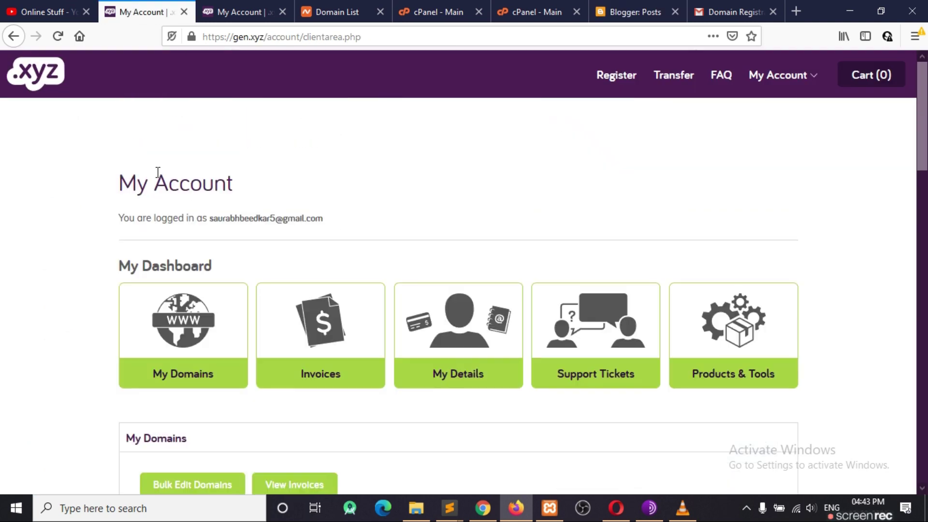
pyautogui.scroll(-7, 307, 146)
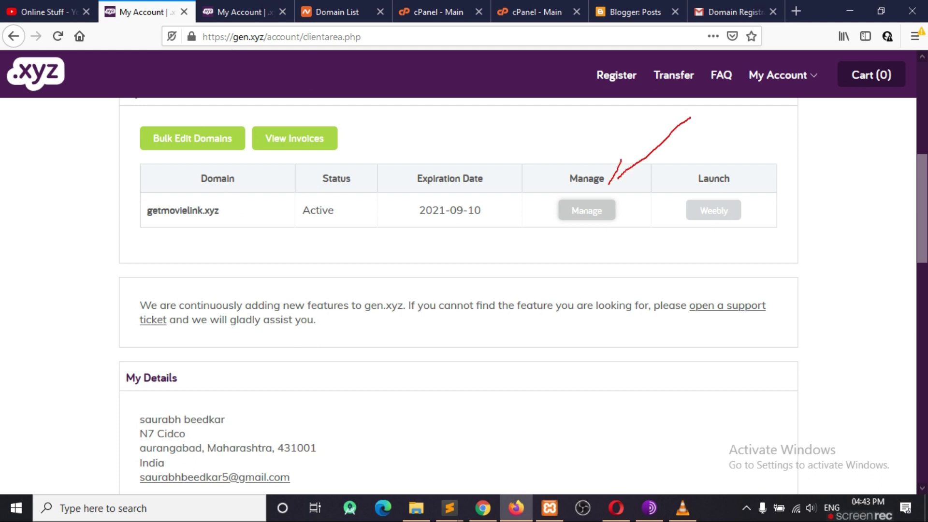
# Step: Clear the Nameserver 1 and Nameserver 2 entries in the custom nameserver settings of getmovielink.xyz
pyautogui.click(236, 11)
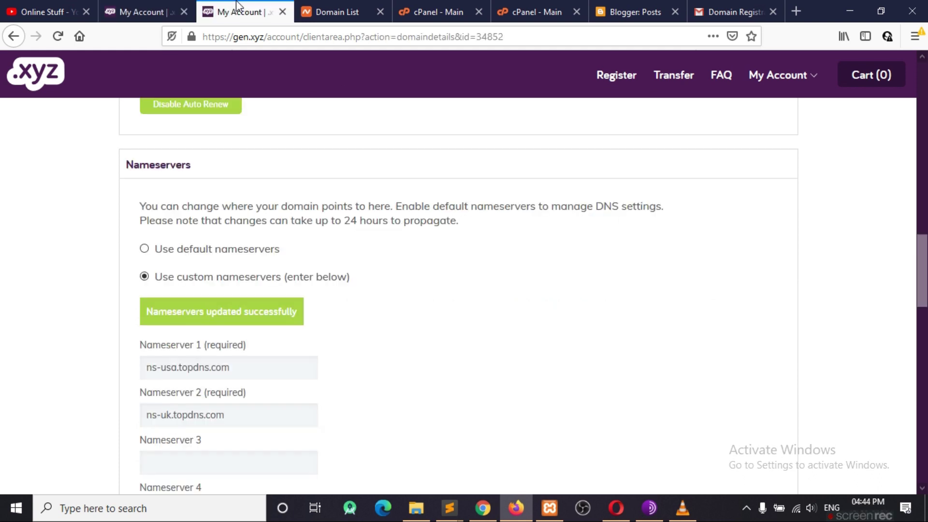
pyautogui.scroll(15, 231, 197)
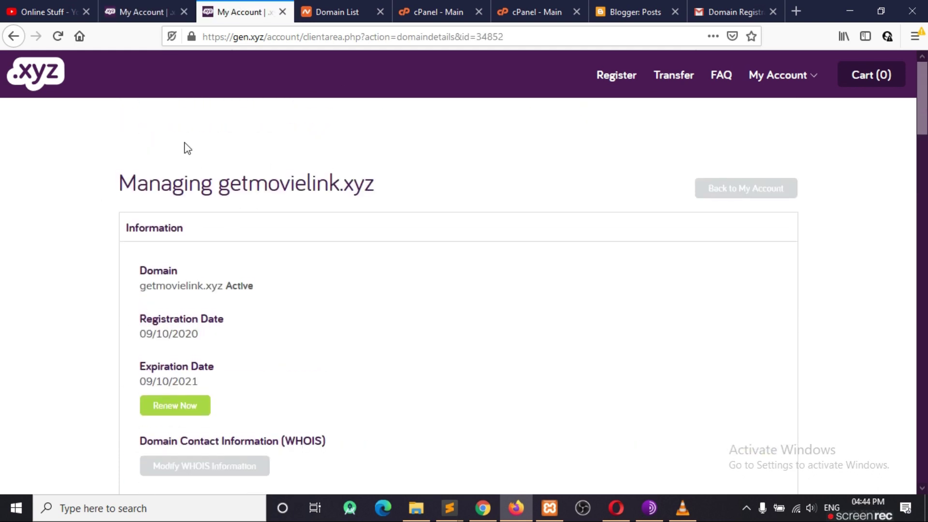
pyautogui.scroll(-20, 235, 187)
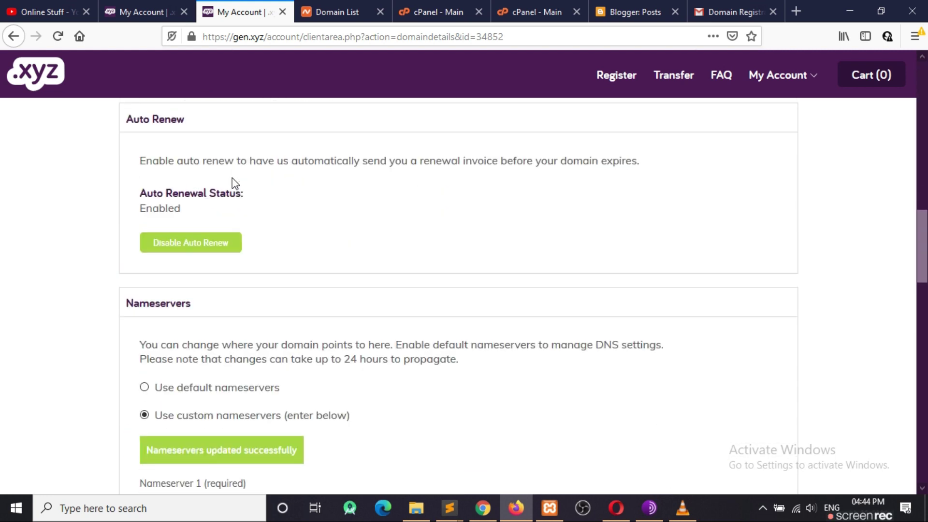
pyautogui.scroll(-4, 233, 181)
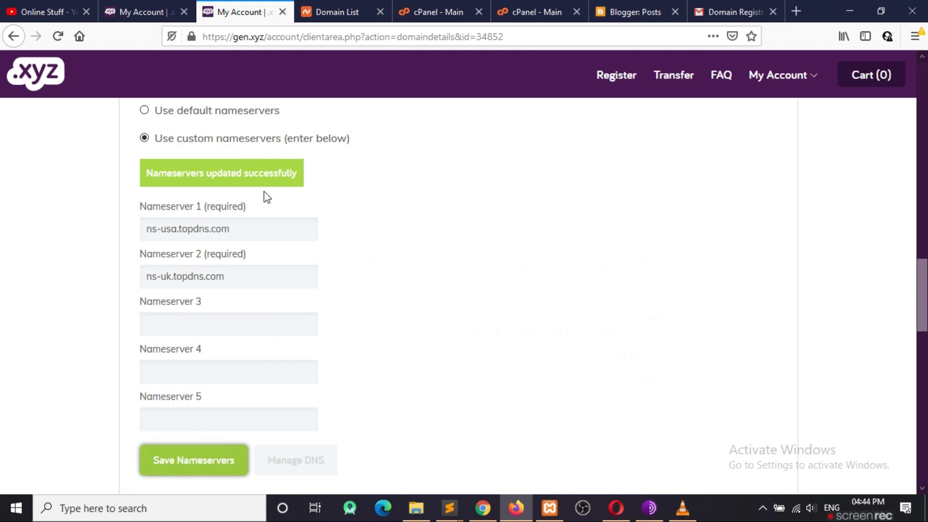
pyautogui.moveTo(240, 228); pyautogui.dragTo(137, 228)
pyautogui.press('BackSpace')
pyautogui.moveTo(240, 275); pyautogui.dragTo(109, 275)
pyautogui.press('BackSpace')
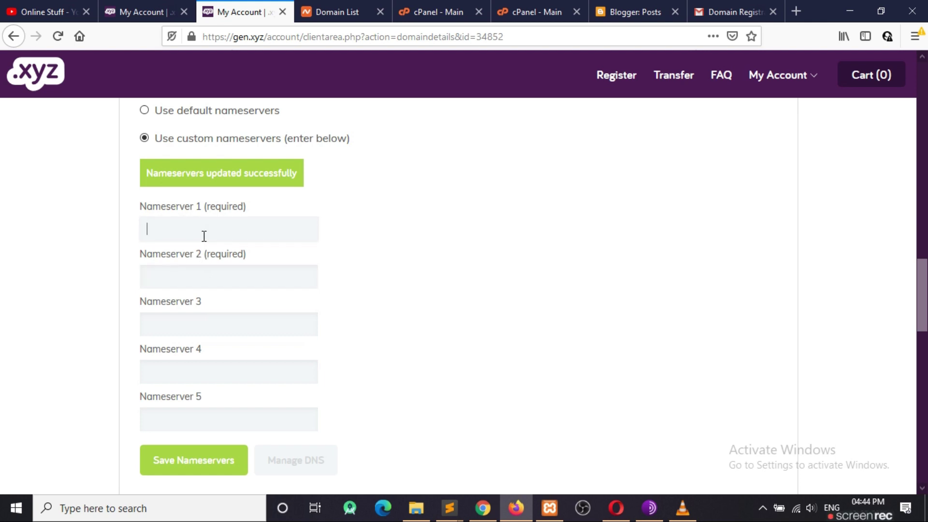
# Step: Examine the domain tools and the host address in the web-hosting.com cPanel
pyautogui.click(429, 12)
pyautogui.scroll(-5, 309, 270)
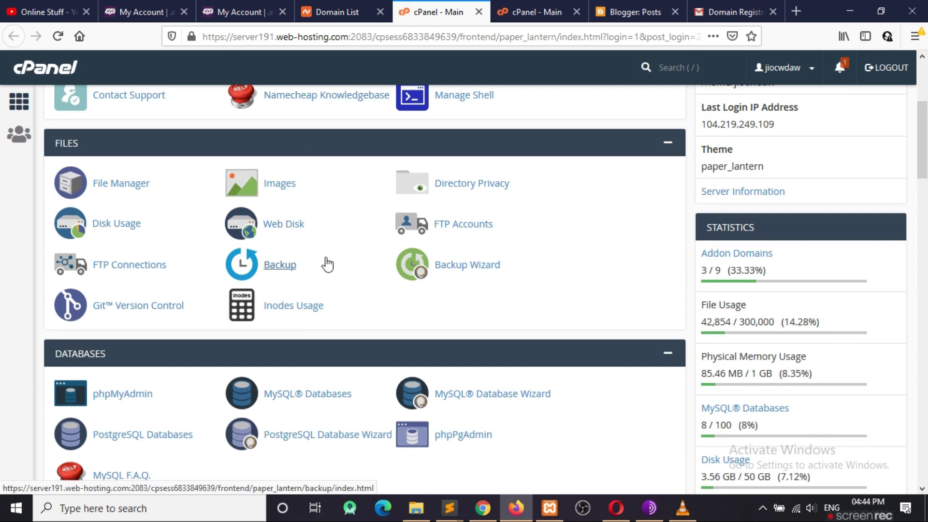
pyautogui.scroll(-3, 333, 242)
pyautogui.scroll(-4, 358, 251)
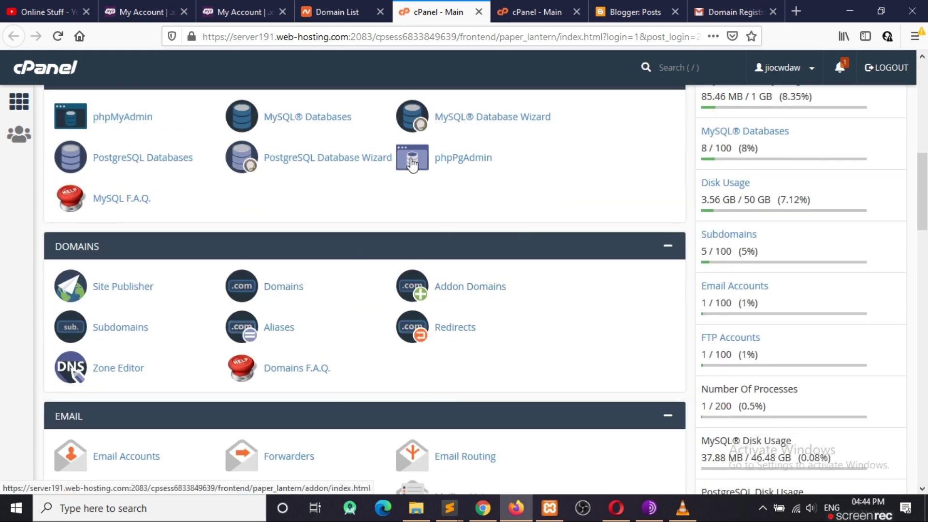
pyautogui.moveTo(284, 37); pyautogui.dragTo(332, 47)
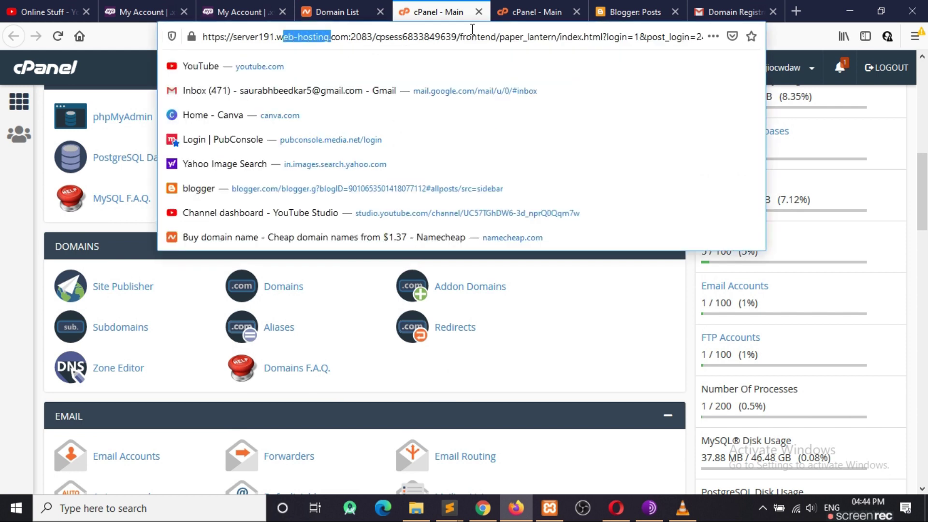
# Step: Examine the host address and the available tools in the HostGator cPanel
pyautogui.click(523, 12)
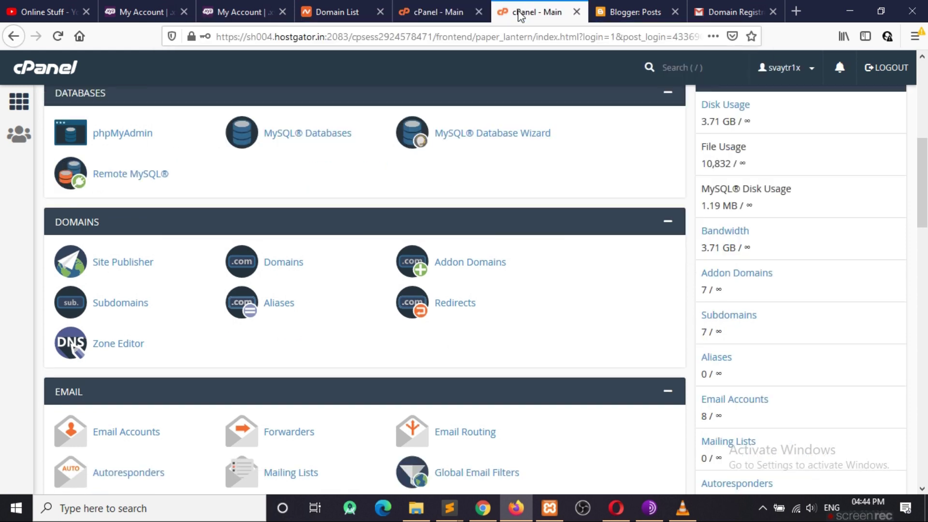
pyautogui.click(278, 40)
pyautogui.moveTo(279, 40); pyautogui.dragTo(328, 40)
pyautogui.click(122, 127)
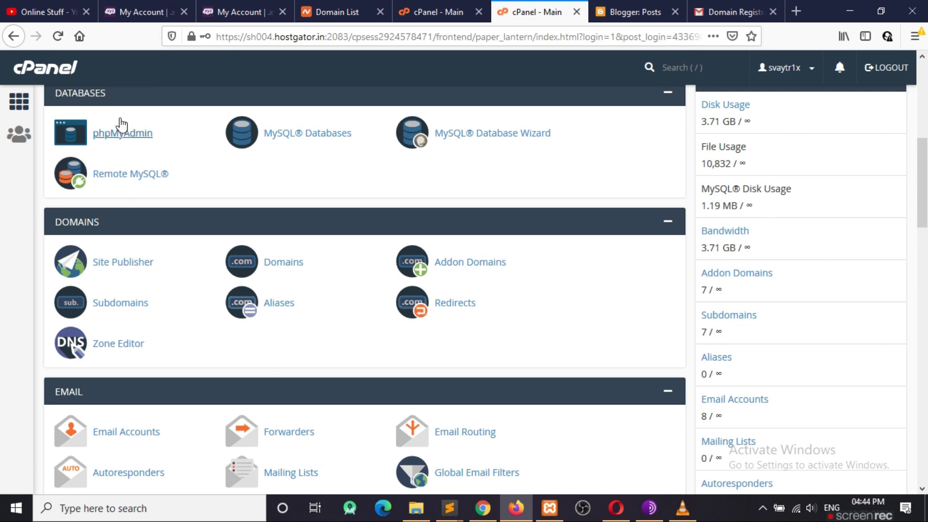
pyautogui.scroll(7, 348, 207)
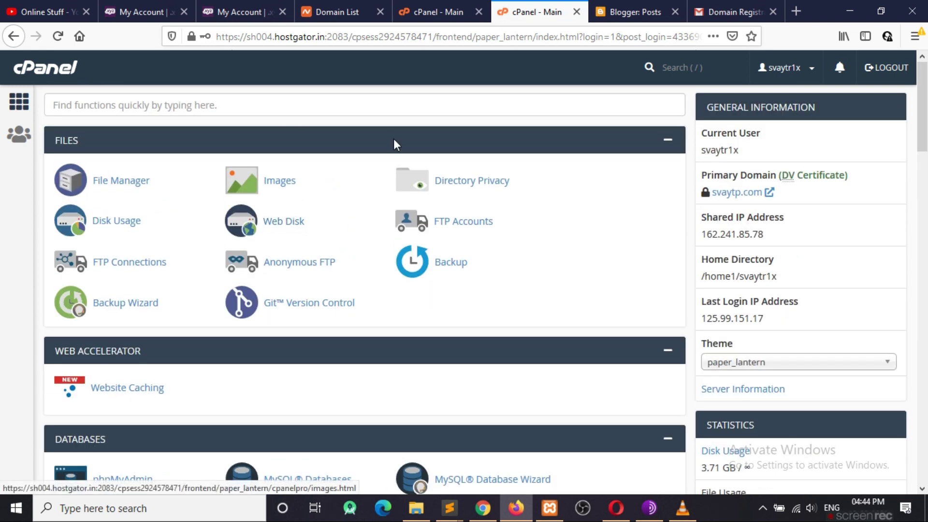
pyautogui.scroll(-15, 400, 222)
pyautogui.scroll(3, 451, 251)
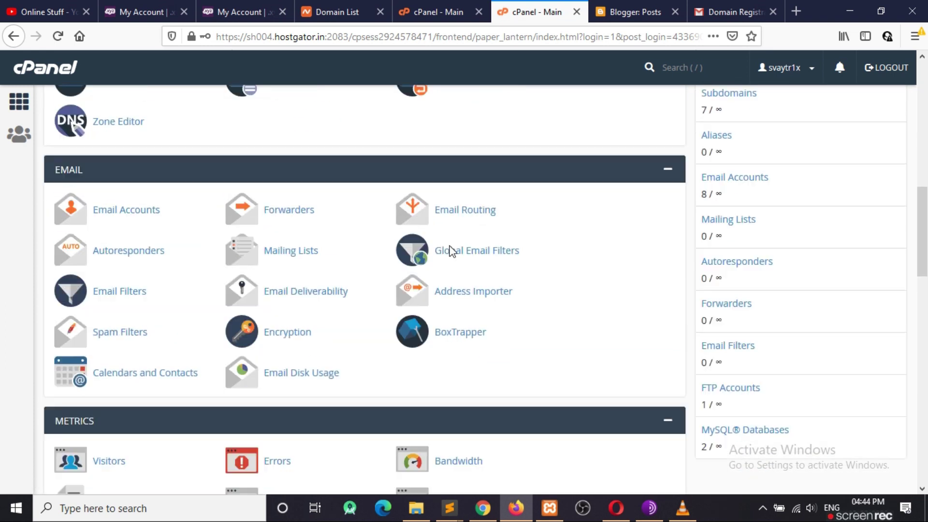
# Step: Switch to Chrome and check which nameservers the VistaPanel Addon Domains page requires
pyautogui.click(483, 508)
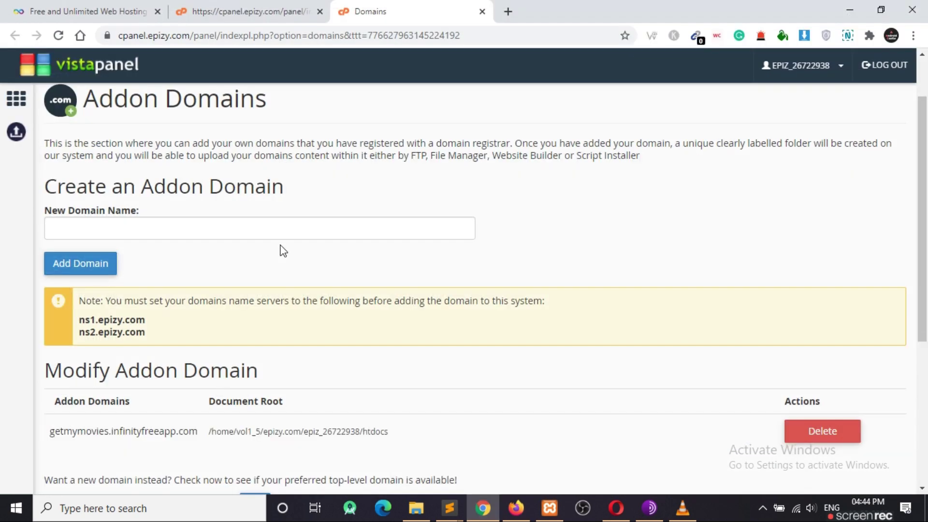
pyautogui.click(289, 6)
pyautogui.scroll(-3, 216, 263)
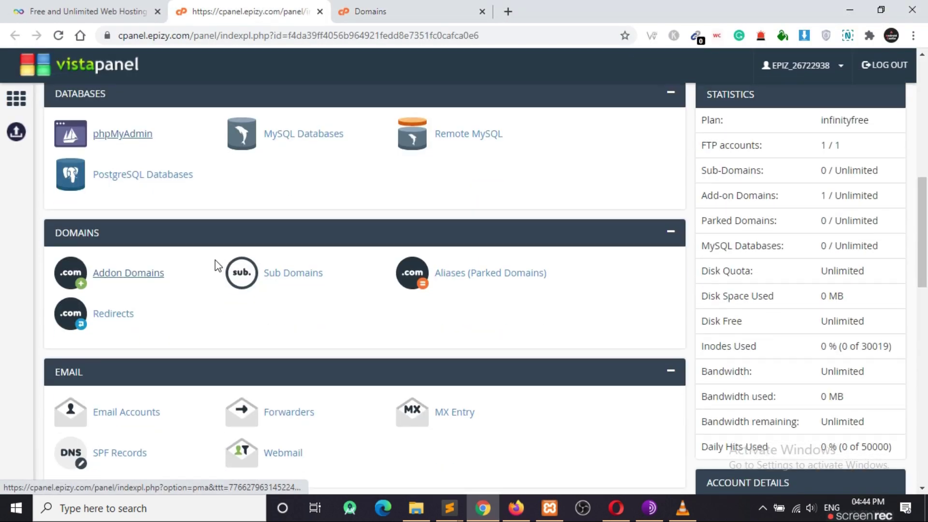
pyautogui.click(356, 7)
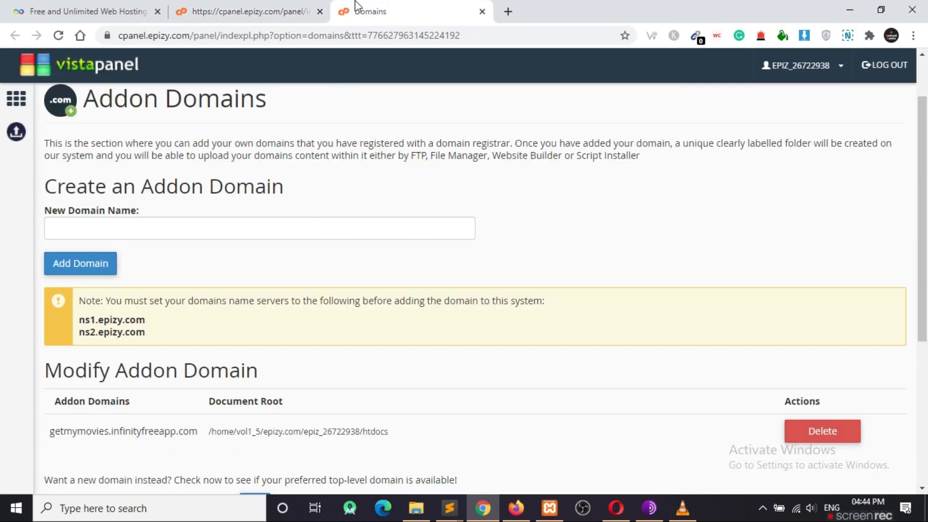
pyautogui.moveTo(81, 319); pyautogui.dragTo(146, 334)
pyautogui.click(188, 340)
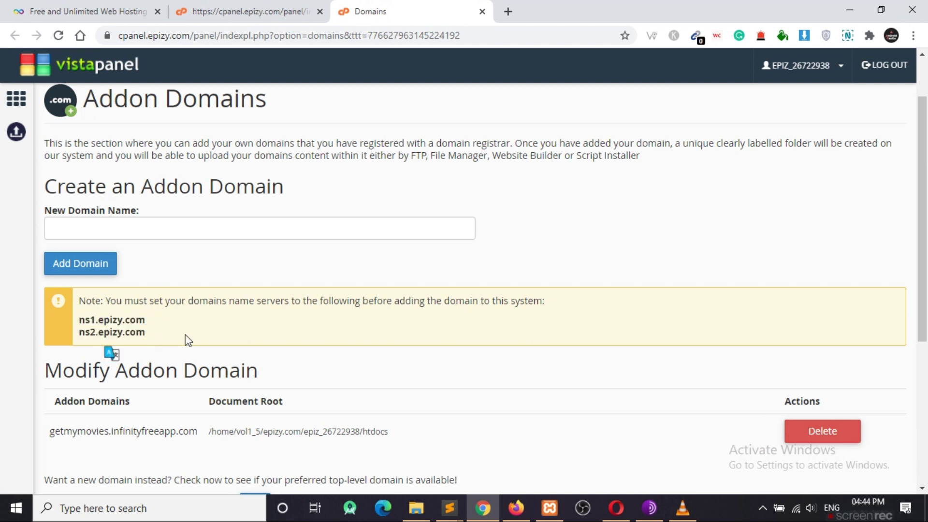
# Step: Switch back to Firefox and check the domain's custom nameserver fields and the GetMovieLink blog in Blogger
pyautogui.click(516, 508)
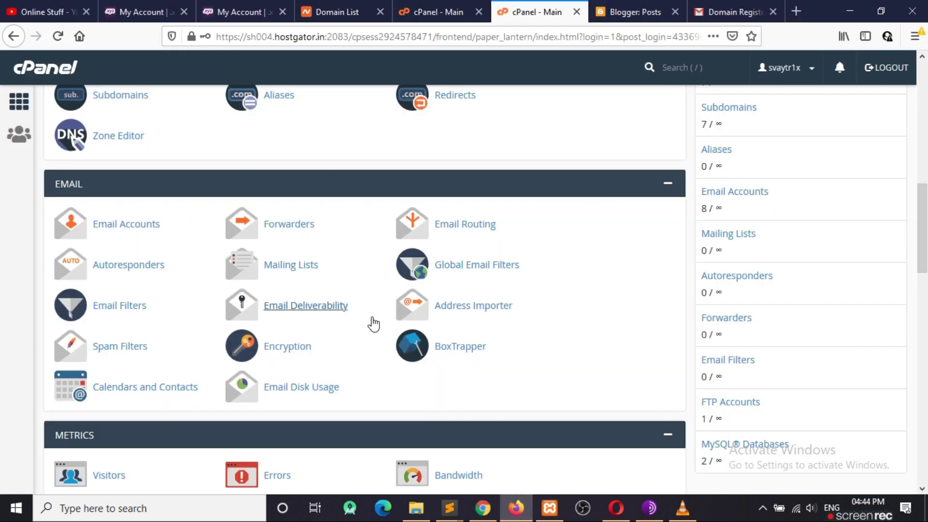
pyautogui.click(245, 5)
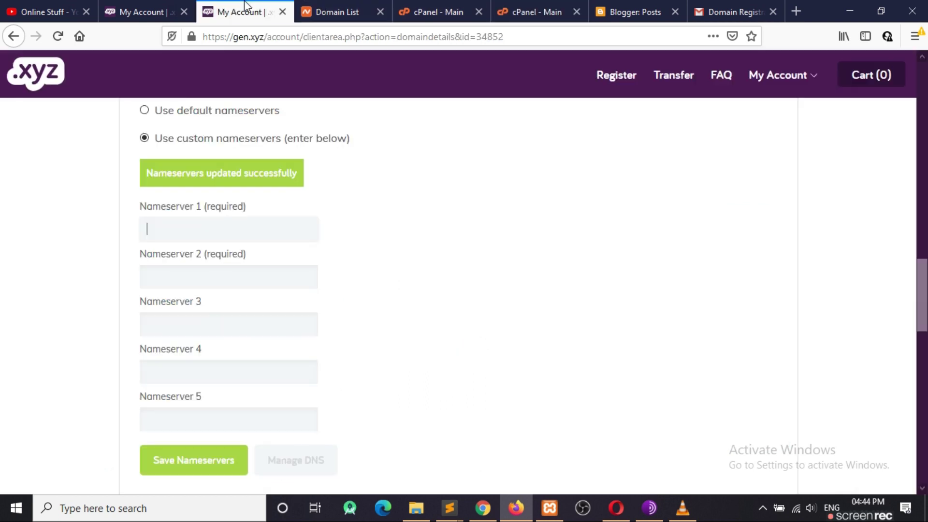
pyautogui.click(216, 241)
pyautogui.press('Escape')
pyautogui.click(642, 7)
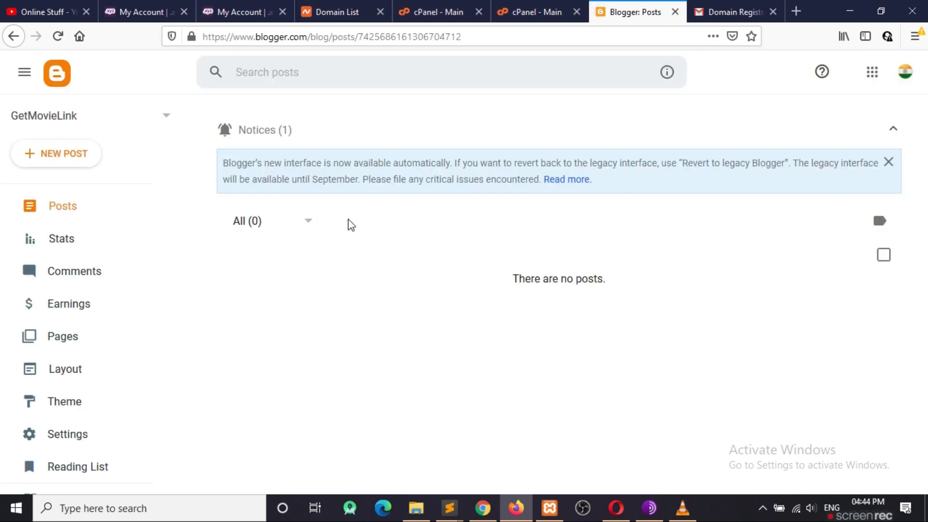
# Step: Switch getmovielink.xyz to the default nameservers and request management of its DNS
pyautogui.click(242, 8)
pyautogui.scroll(2, 387, 352)
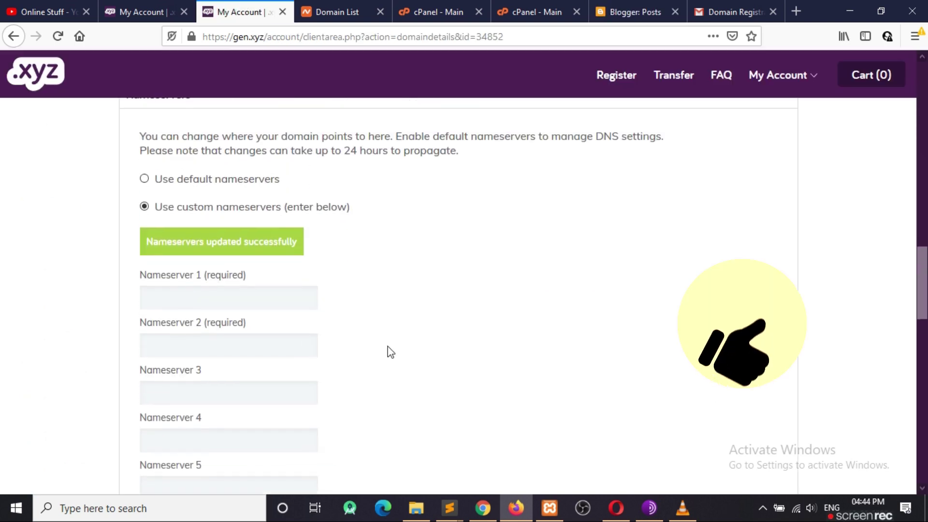
pyautogui.scroll(-4, 387, 351)
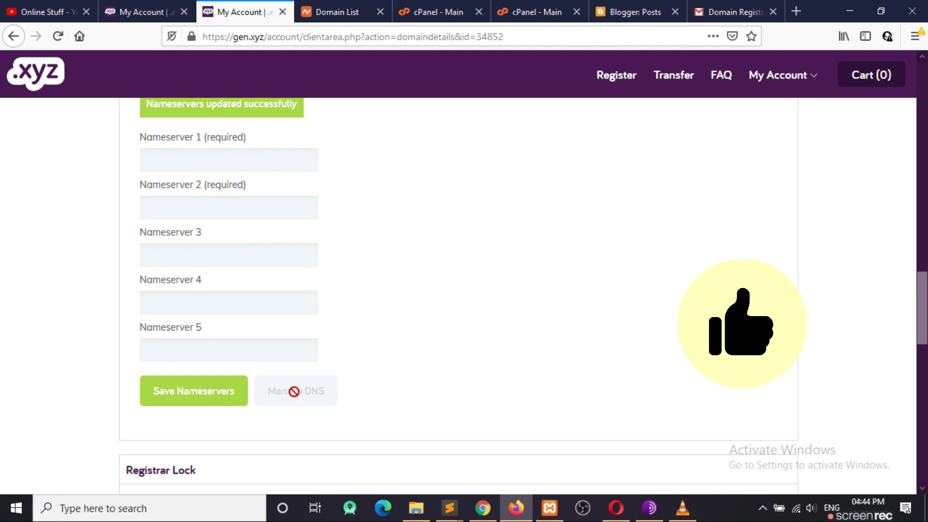
pyautogui.scroll(3, 292, 391)
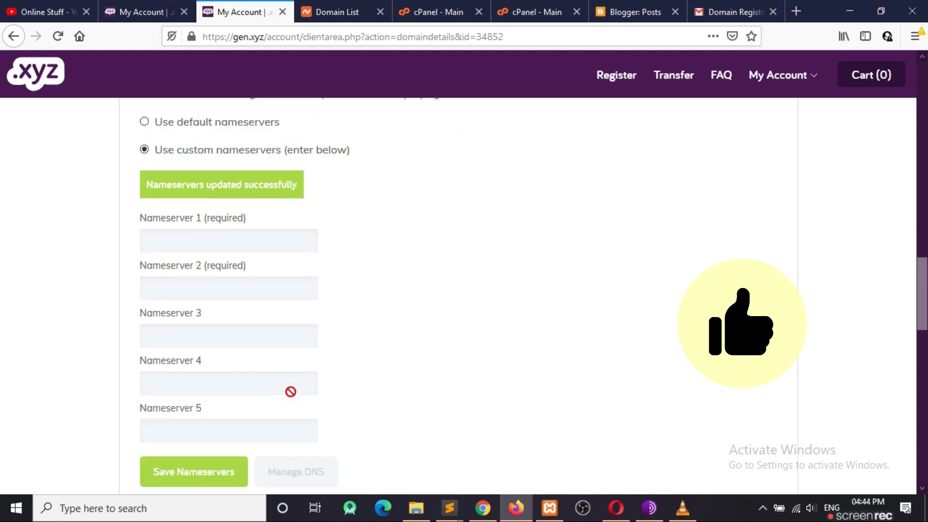
pyautogui.moveTo(155, 180); pyautogui.dragTo(300, 181)
pyautogui.click(298, 175)
pyautogui.click(144, 179)
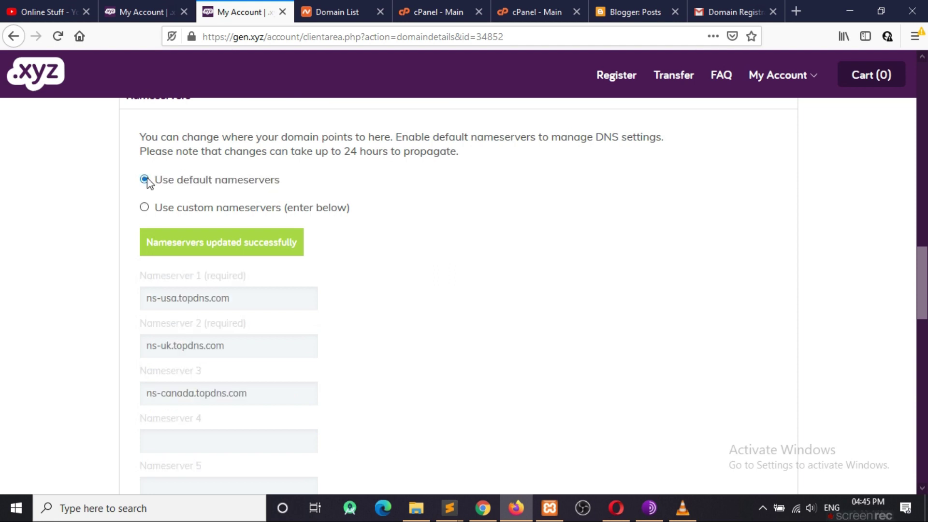
pyautogui.scroll(-5, 346, 240)
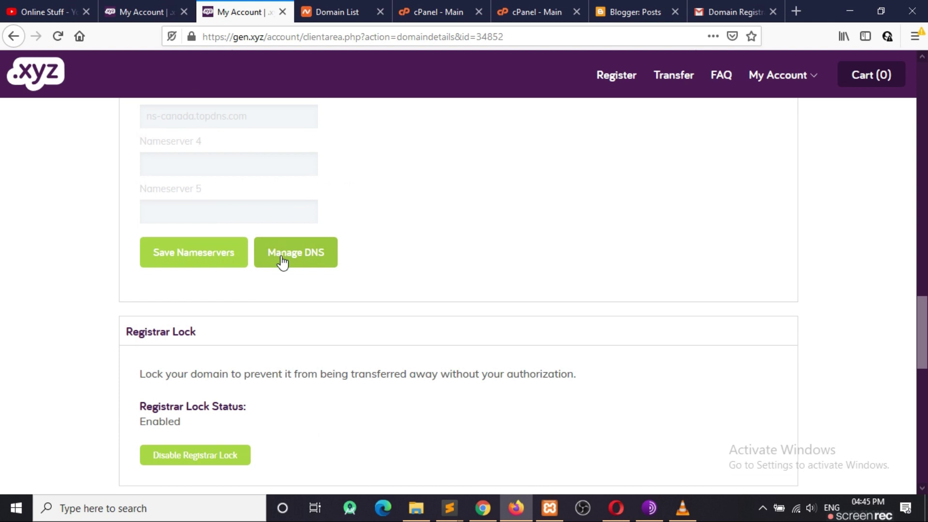
pyautogui.click(280, 263)
pyautogui.scroll(5, 266, 270)
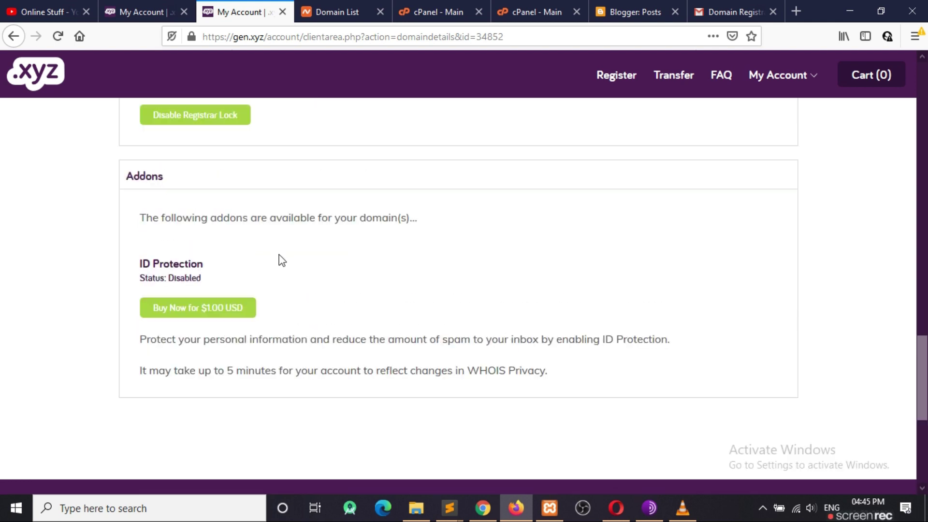
pyautogui.scroll(2, 256, 278)
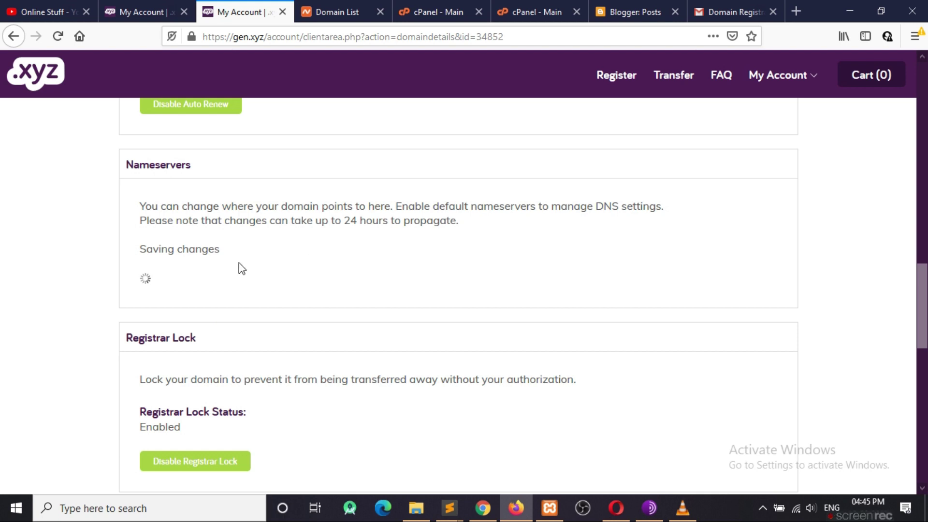
# Step: Check the verification notice in the domain registration email and the advanced DNS record settings for getmovielink.xyz
pyautogui.click(722, 13)
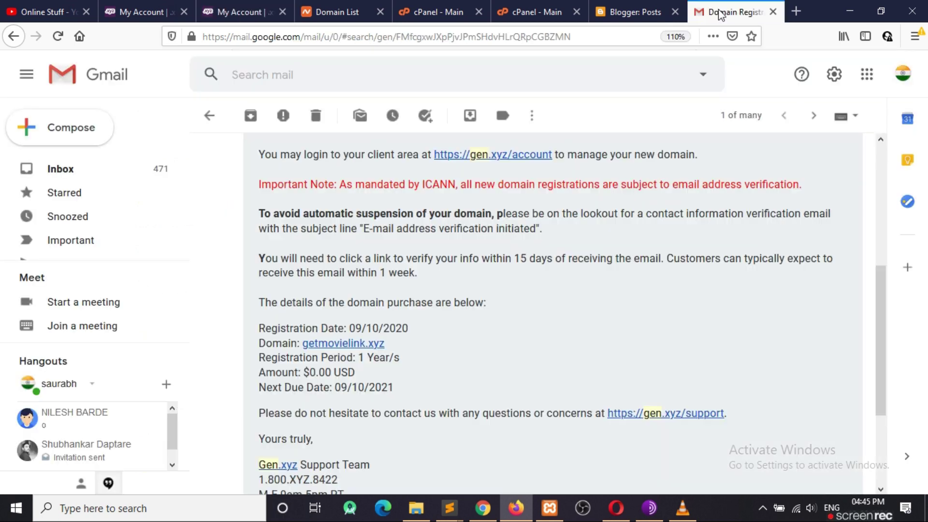
pyautogui.moveTo(340, 184); pyautogui.dragTo(445, 187)
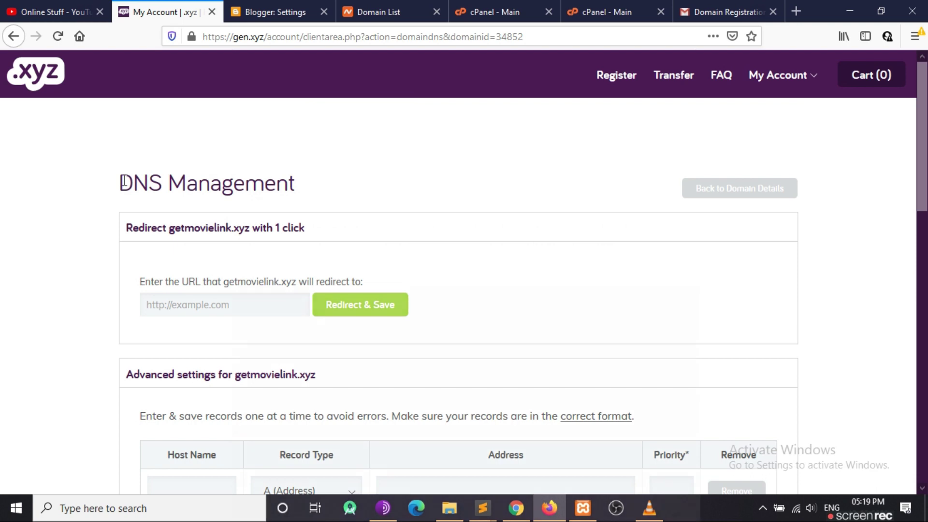
pyautogui.scroll(-4, 251, 296)
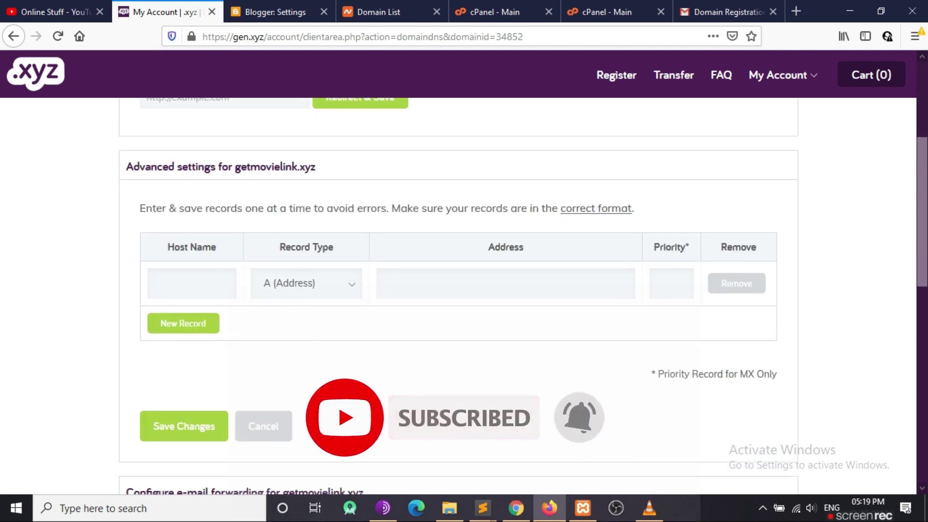
pyautogui.hotkey('alt', 'Tab')
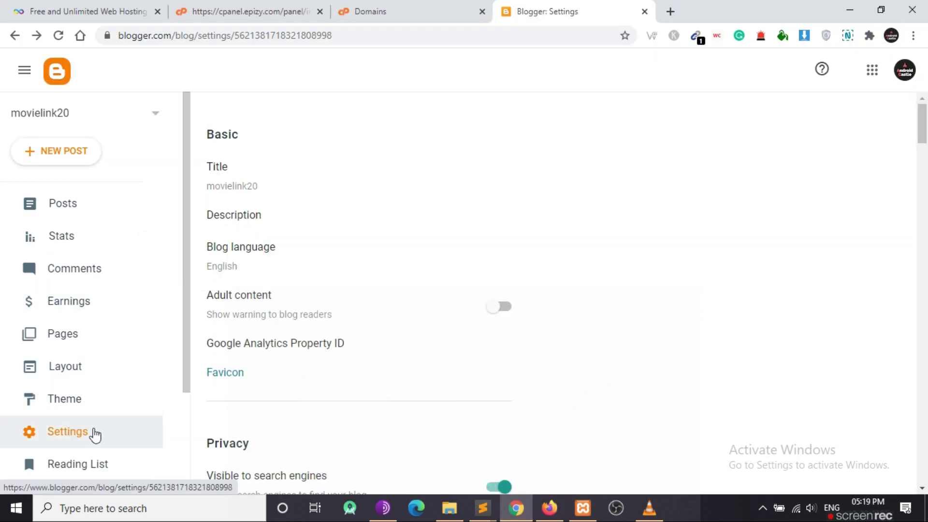
pyautogui.scroll(-3, 282, 300)
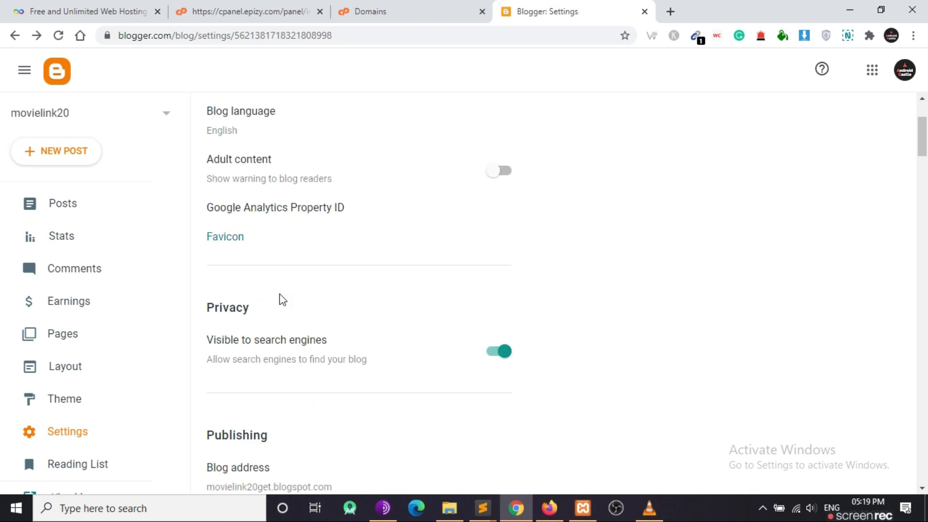
pyautogui.scroll(-4, 283, 300)
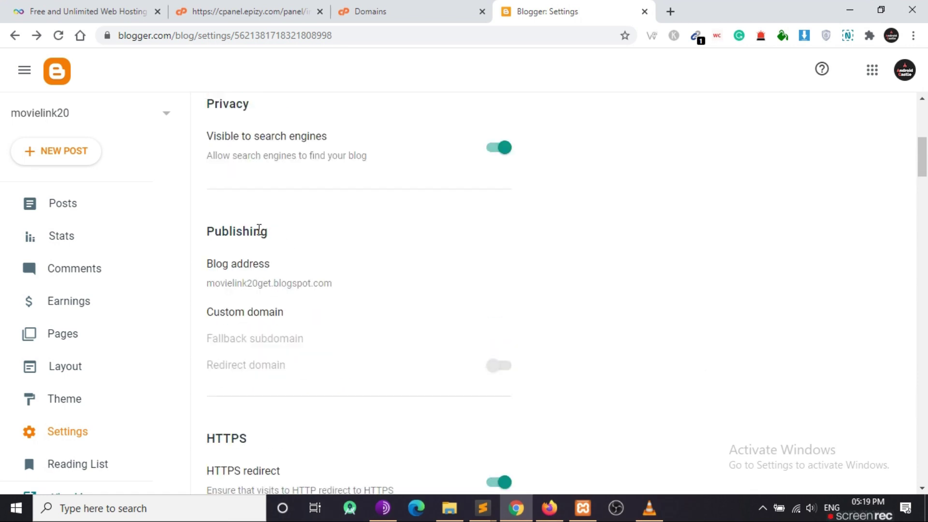
pyautogui.click(254, 314)
pyautogui.click(378, 238)
pyautogui.write('www.')
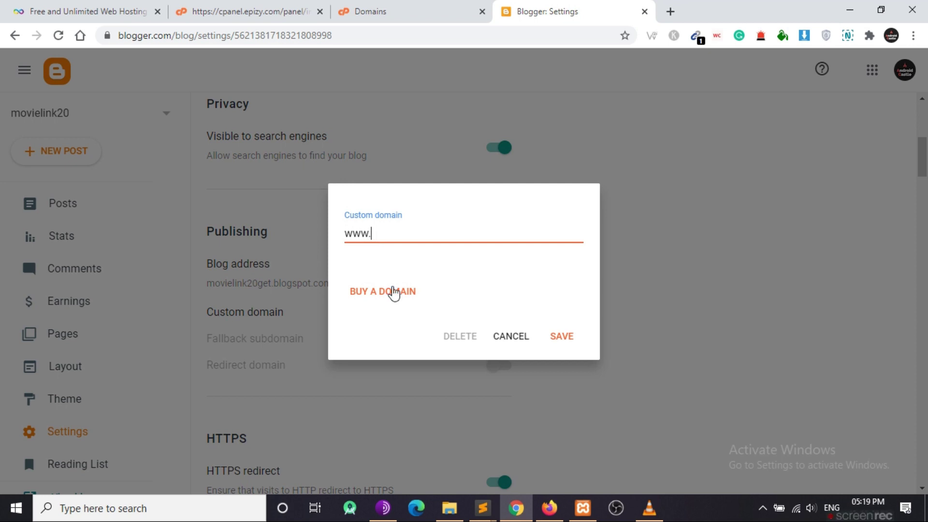
pyautogui.click(549, 507)
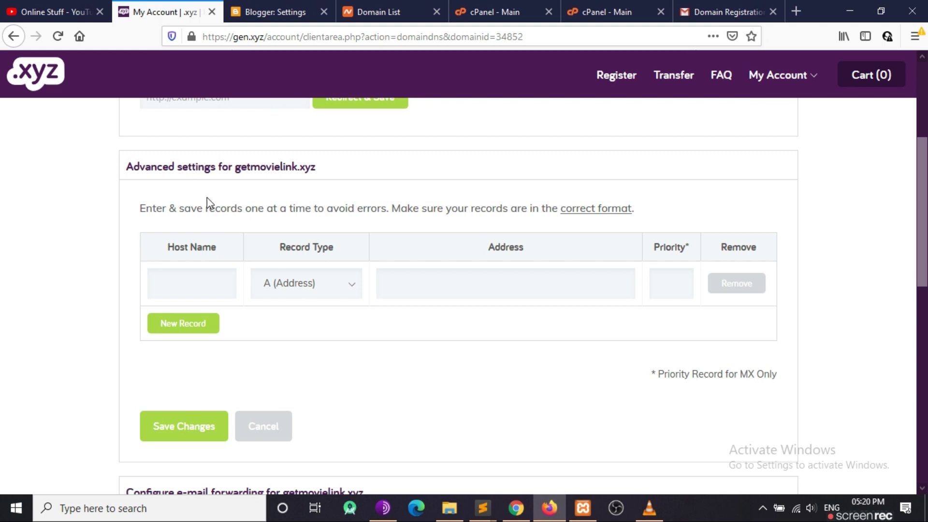
pyautogui.scroll(4, 202, 167)
pyautogui.moveTo(235, 379); pyautogui.dragTo(317, 371)
pyautogui.rightClick(316, 371)
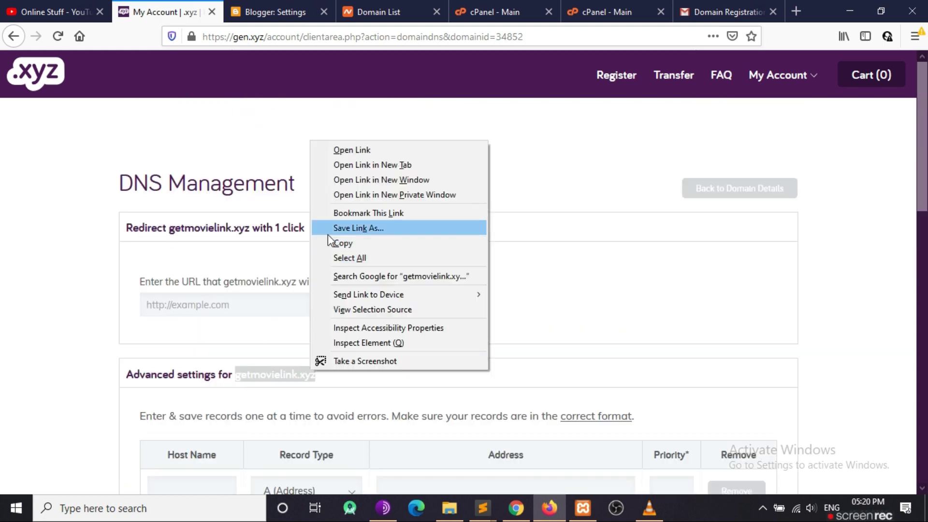
pyautogui.click(343, 243)
pyautogui.click(450, 309)
pyautogui.scroll(-4, 451, 309)
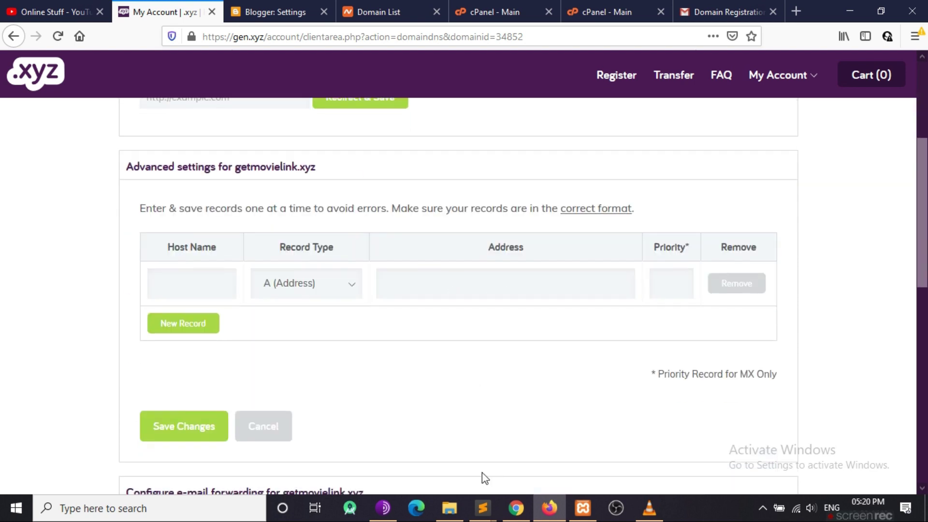
pyautogui.click(516, 508)
pyautogui.click(389, 230)
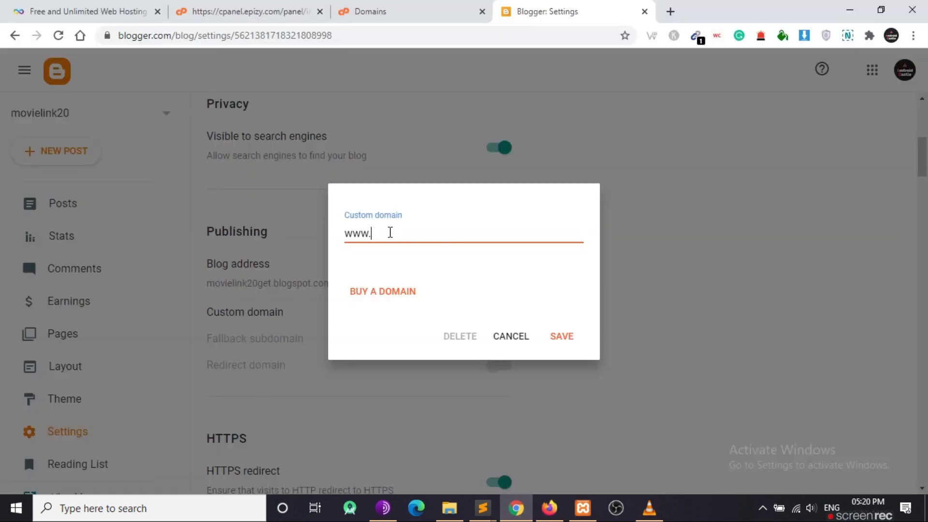
pyautogui.hotkey('ctrl', 'v')
pyautogui.click(562, 337)
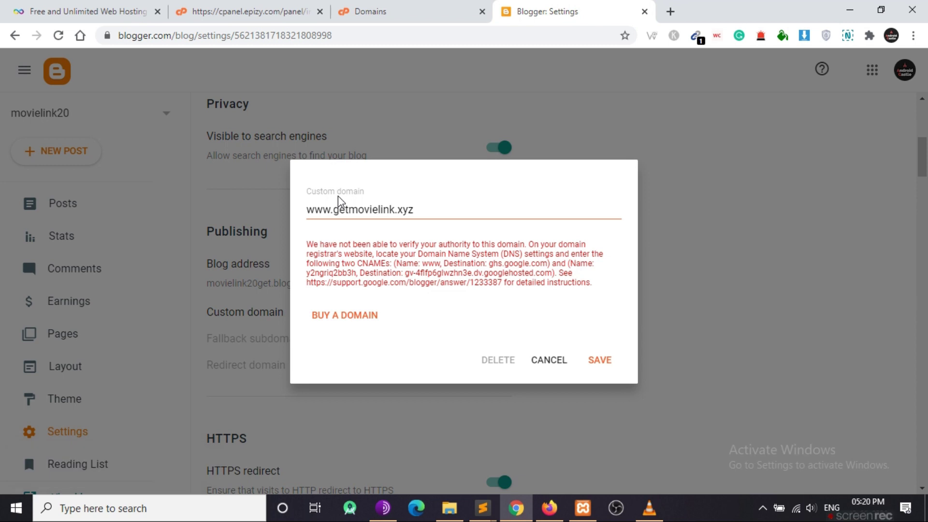
# Step: Enlarge the Blogger page and examine the names and destinations of the two required CNAME records
pyautogui.hotkey('ctrl', '+')
pyautogui.hotkey('ctrl', '+')
pyautogui.hotkey('ctrl', '+')
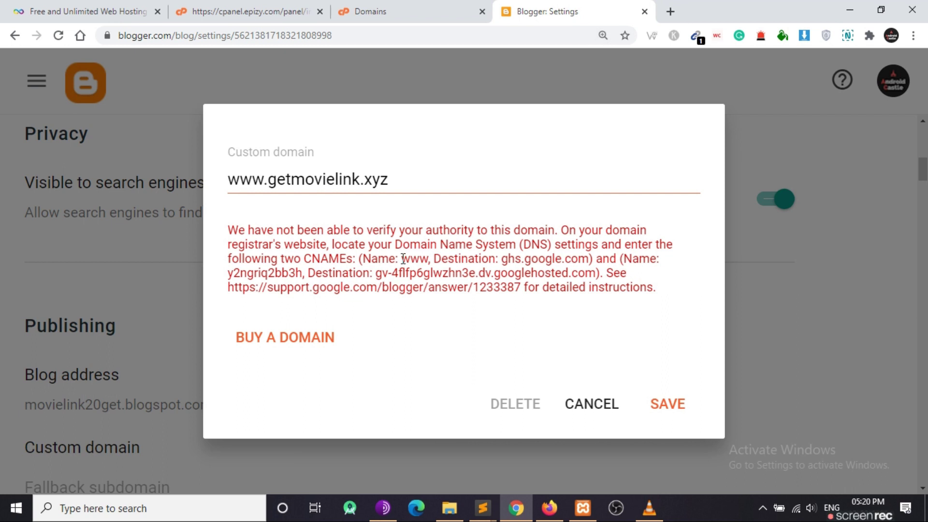
pyautogui.moveTo(493, 268); pyautogui.dragTo(563, 257)
pyautogui.moveTo(375, 279); pyautogui.dragTo(484, 275)
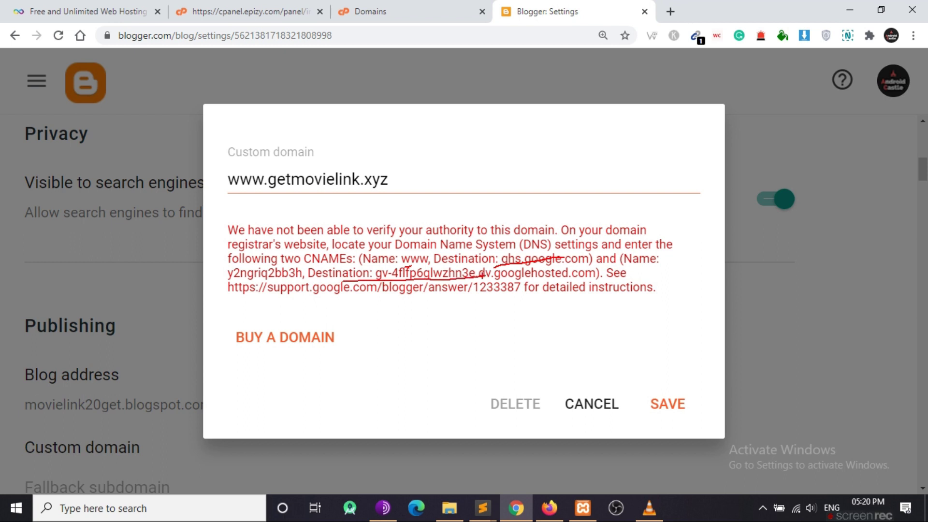
pyautogui.press('Escape')
# Step: Copy the first CNAME's name from Blogger, switch to Firefox, and set the DNS record's host name to www and type to CNAME (Alias)
pyautogui.moveTo(405, 257); pyautogui.dragTo(429, 258)
pyautogui.rightClick(426, 264)
pyautogui.press('Escape')
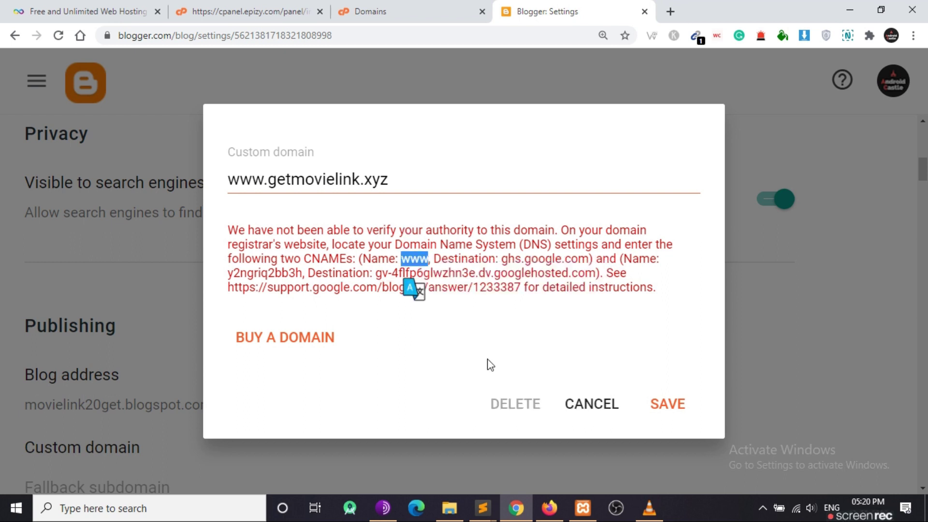
pyautogui.click(542, 515)
pyautogui.click(191, 280)
pyautogui.hotkey('ctrl', 'v')
pyautogui.click(339, 274)
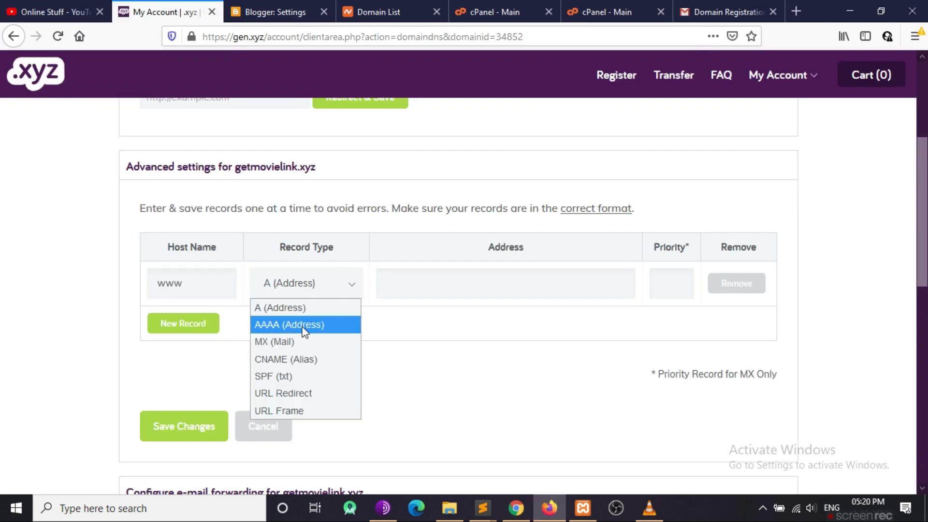
pyautogui.click(300, 357)
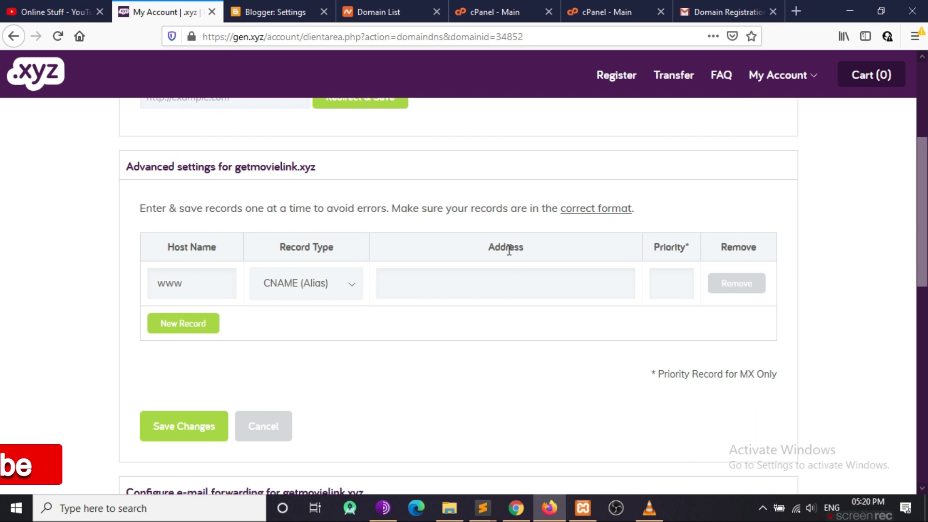
# Step: Copy the destination ghs.google.com from Blogger in Chrome and enter it as the www record's address in Firefox
pyautogui.click(524, 517)
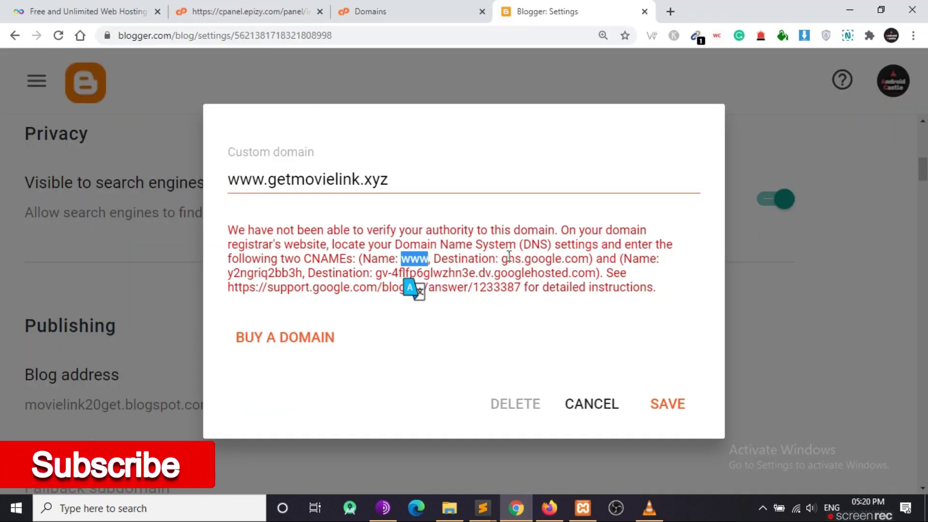
pyautogui.click(505, 260)
pyautogui.moveTo(505, 259); pyautogui.dragTo(578, 261)
pyautogui.rightClick(578, 261)
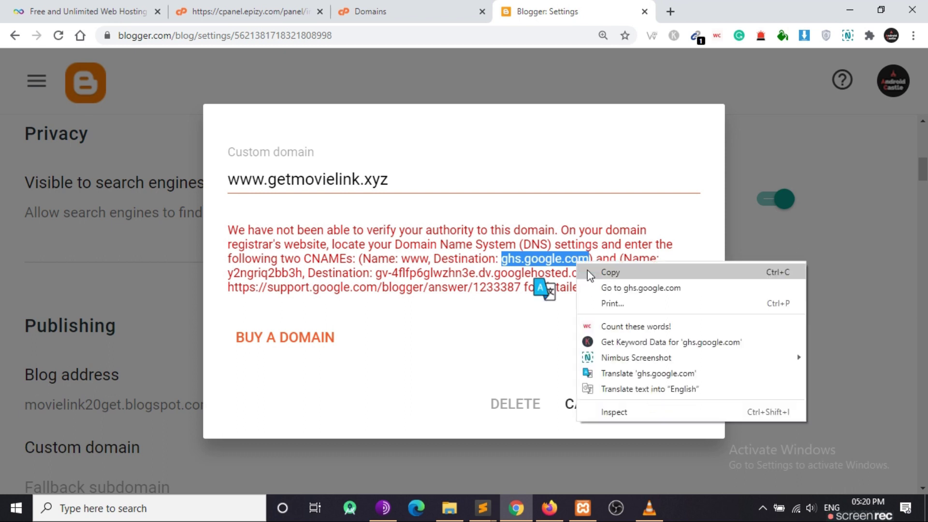
pyautogui.click(590, 273)
pyautogui.click(549, 508)
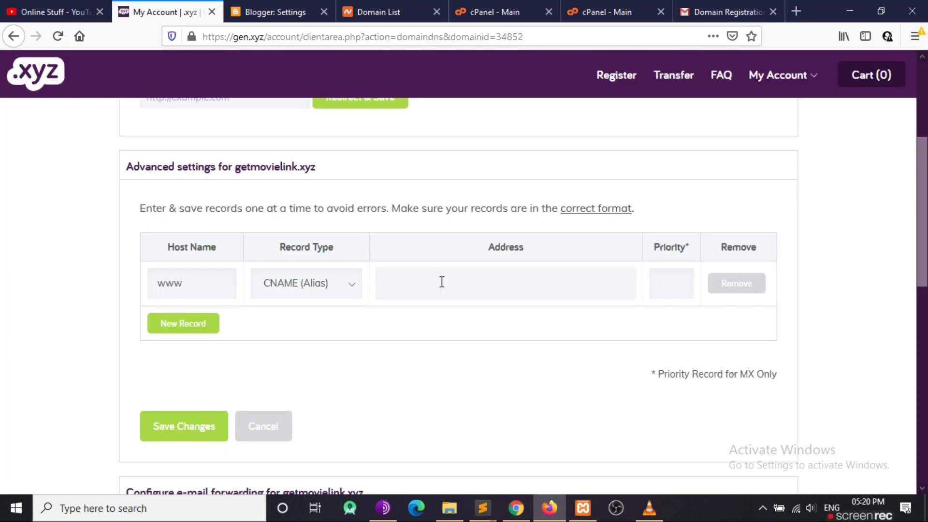
pyautogui.hotkey('ctrl', 'v')
pyautogui.click(318, 359)
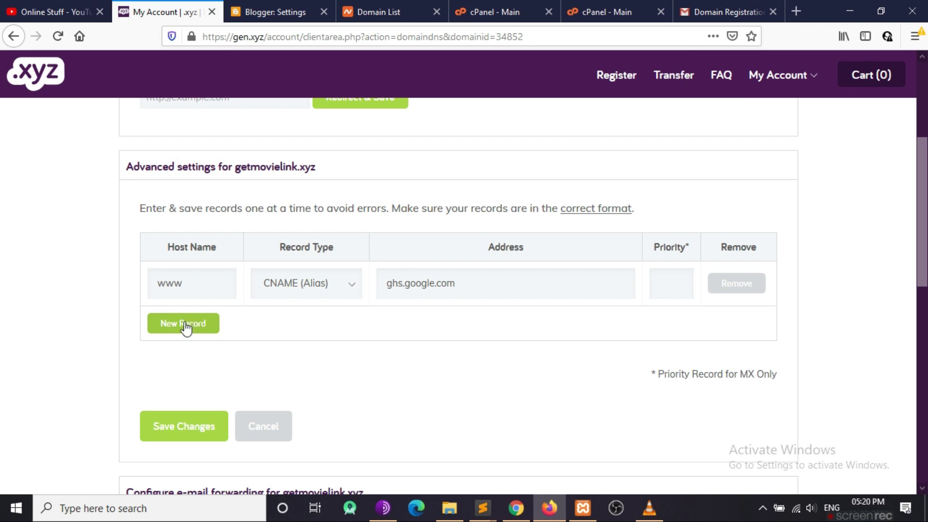
# Step: Add a second DNS record of type CNAME (Alias), using the verification name copied from Blogger in Chrome as its host name
pyautogui.click(189, 324)
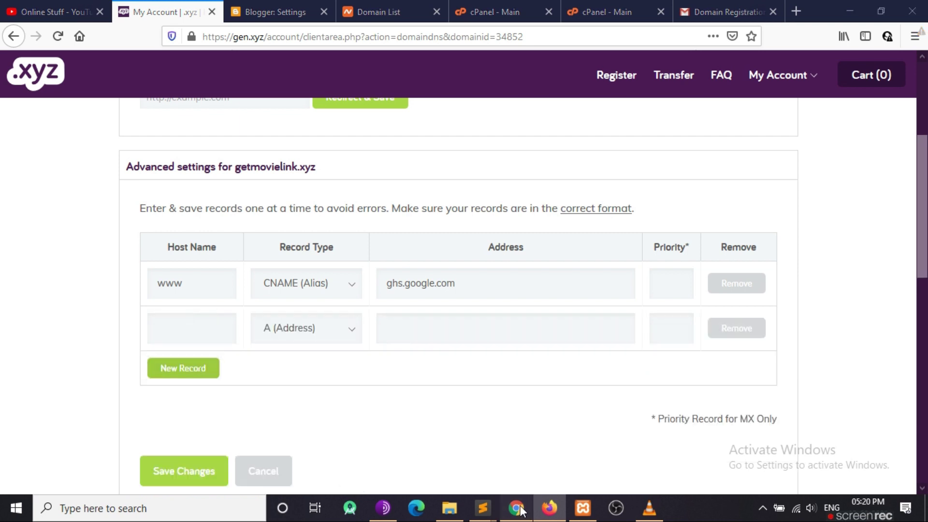
pyautogui.click(516, 508)
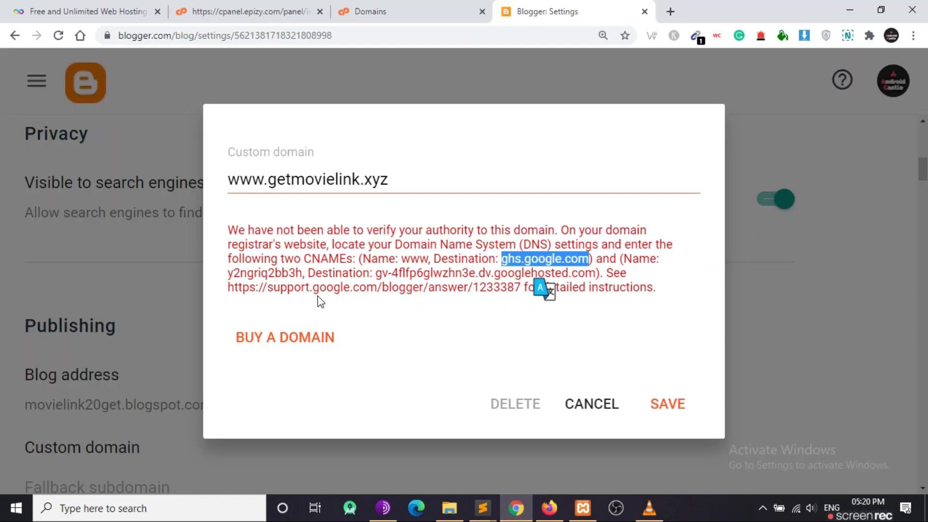
pyautogui.click(235, 279)
pyautogui.moveTo(226, 273); pyautogui.dragTo(291, 269)
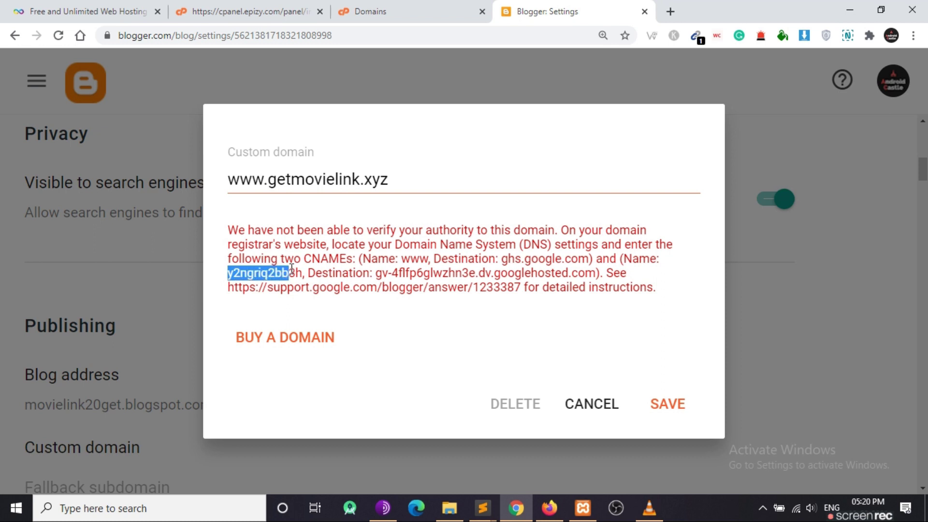
pyautogui.rightClick(292, 272)
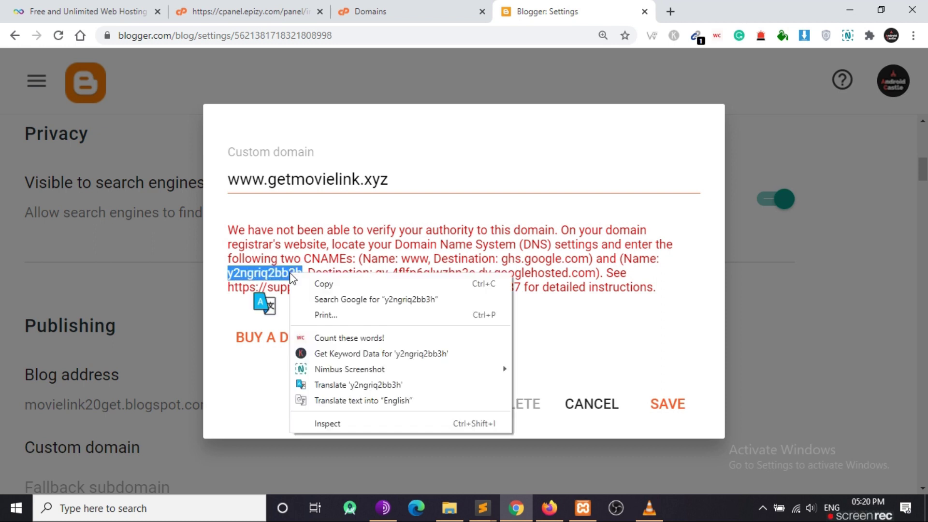
pyautogui.click(369, 285)
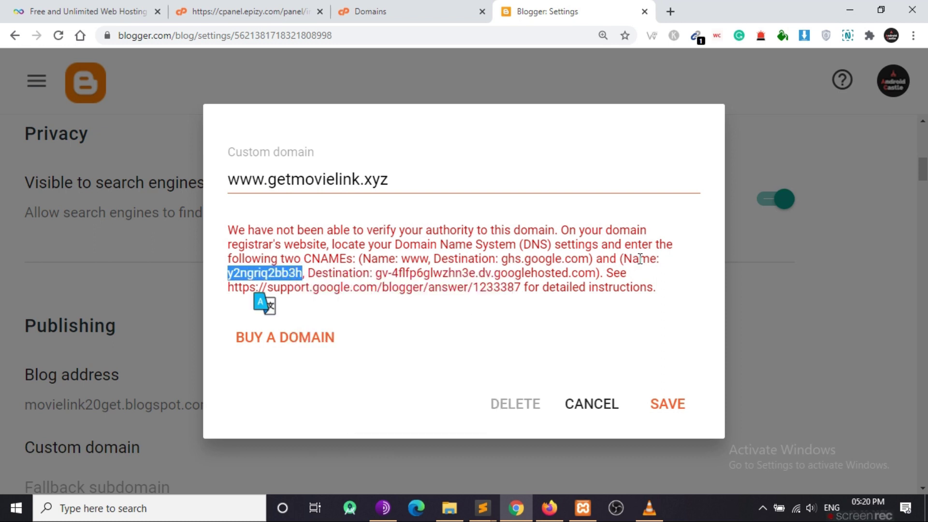
pyautogui.click(549, 508)
pyautogui.click(210, 324)
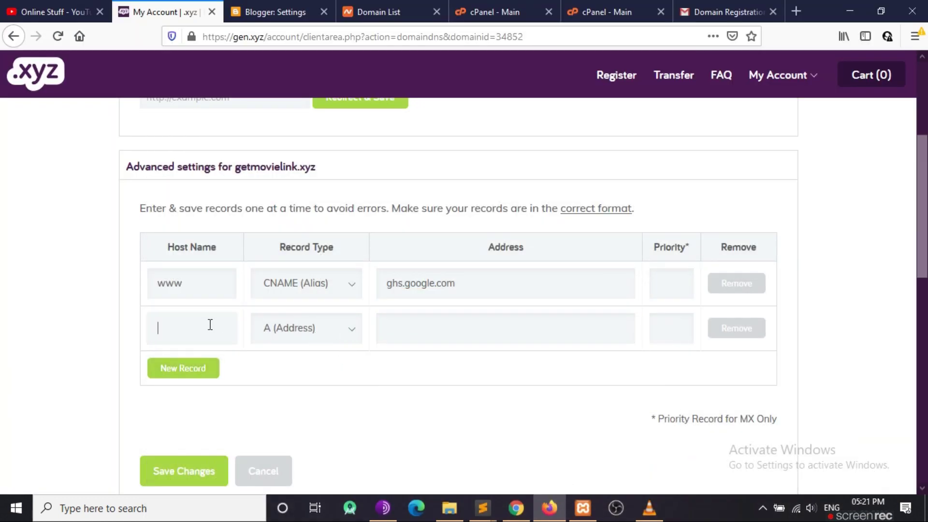
pyautogui.hotkey('ctrl', 'v')
pyautogui.click(338, 340)
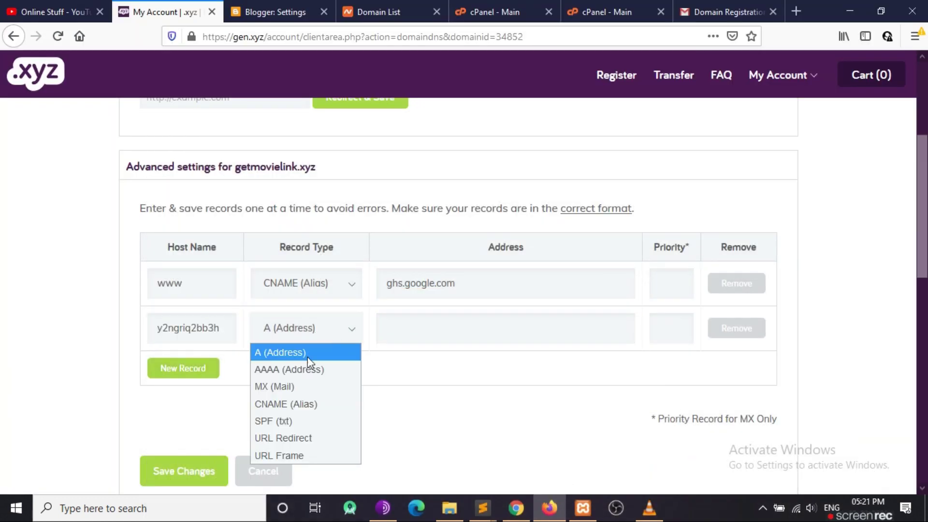
pyautogui.click(287, 405)
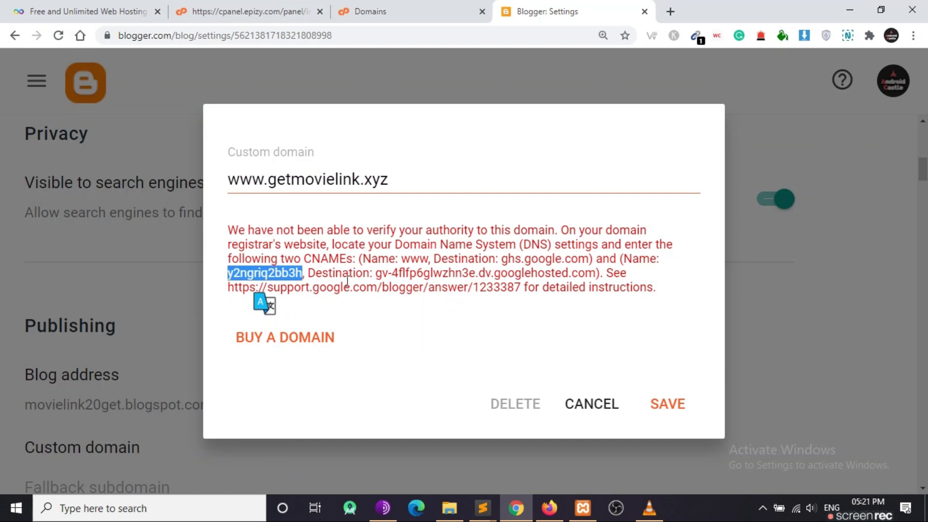
# Step: Copy the second CNAME's verification destination from Blogger in Chrome and enter it as the second record's address in Firefox
pyautogui.click(336, 274)
pyautogui.moveTo(377, 274); pyautogui.dragTo(597, 274)
pyautogui.rightClick(585, 272)
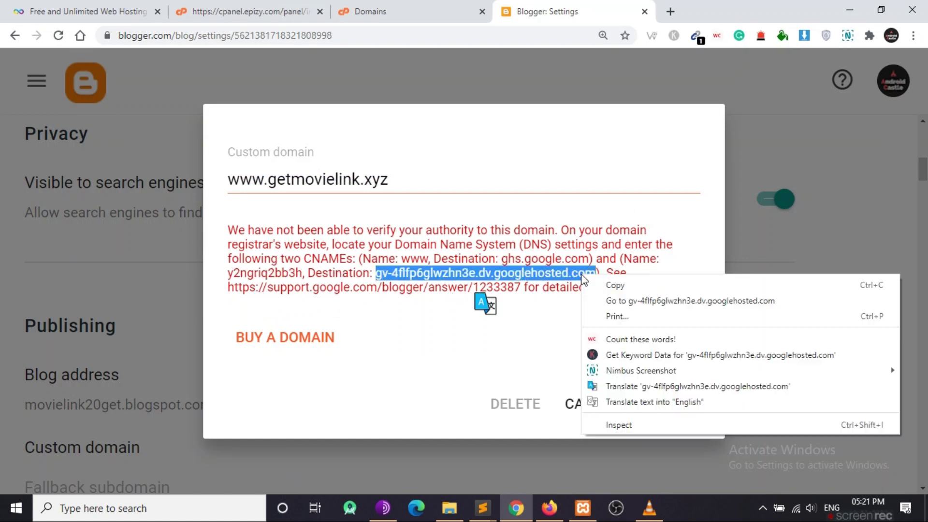
pyautogui.click(611, 286)
pyautogui.click(527, 511)
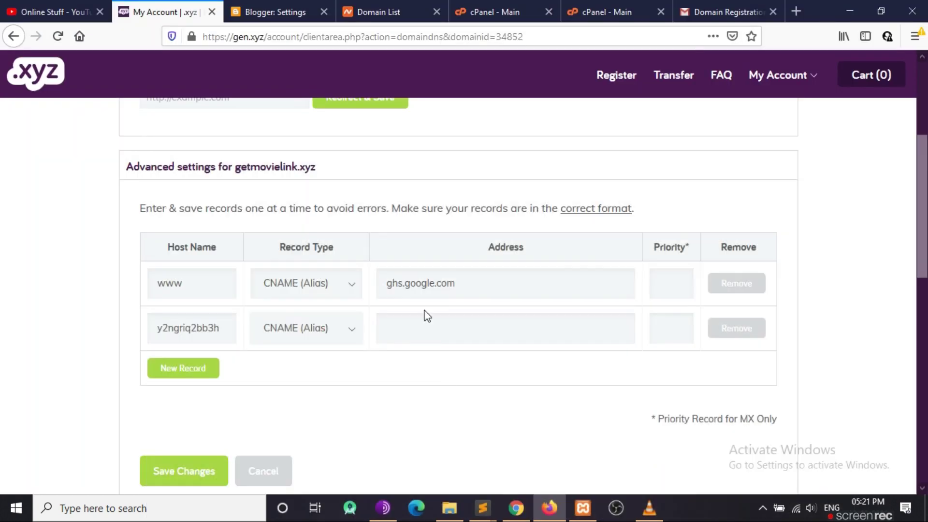
pyautogui.click(416, 323)
pyautogui.hotkey('ctrl', 'v')
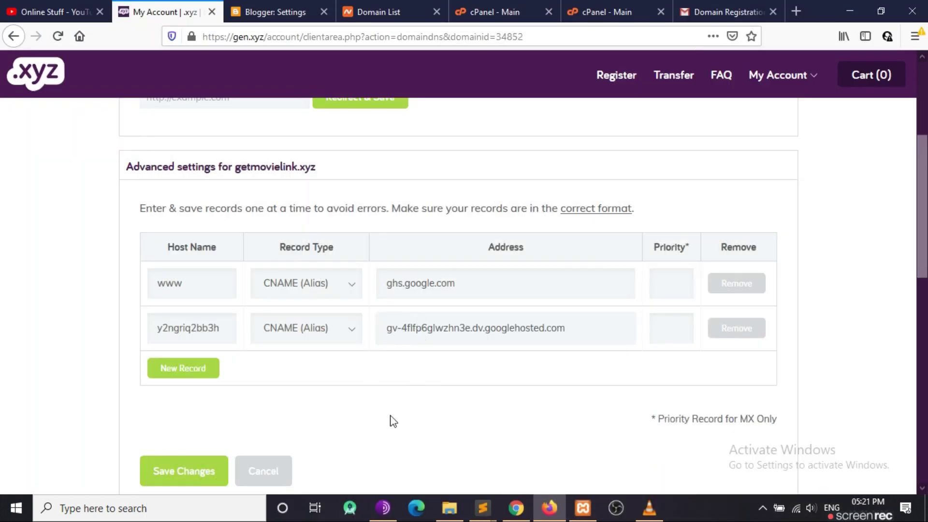
pyautogui.click(516, 507)
pyautogui.click(367, 308)
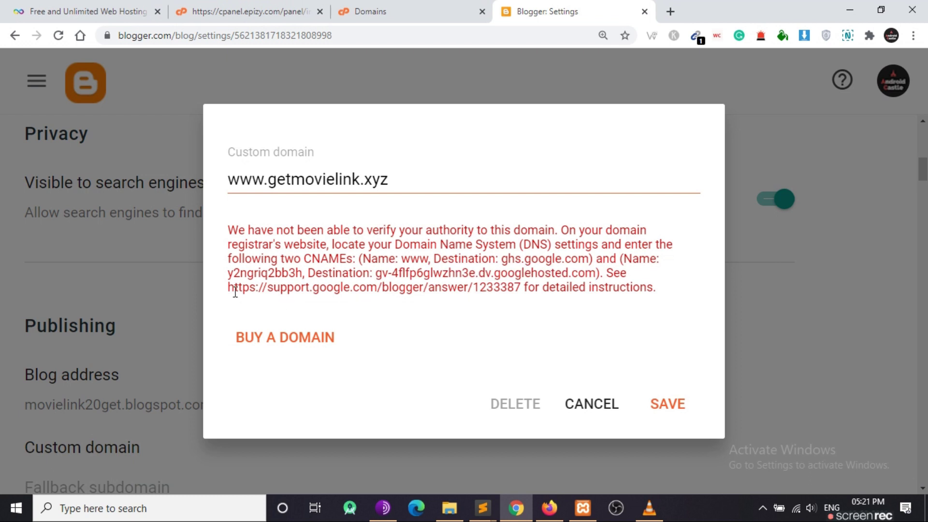
pyautogui.moveTo(229, 290); pyautogui.dragTo(517, 290)
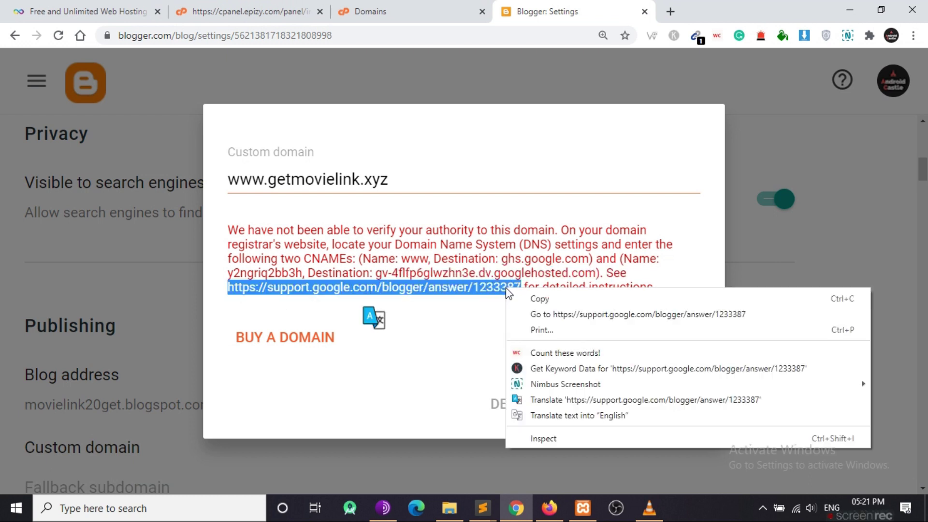
pyautogui.rightClick(506, 289)
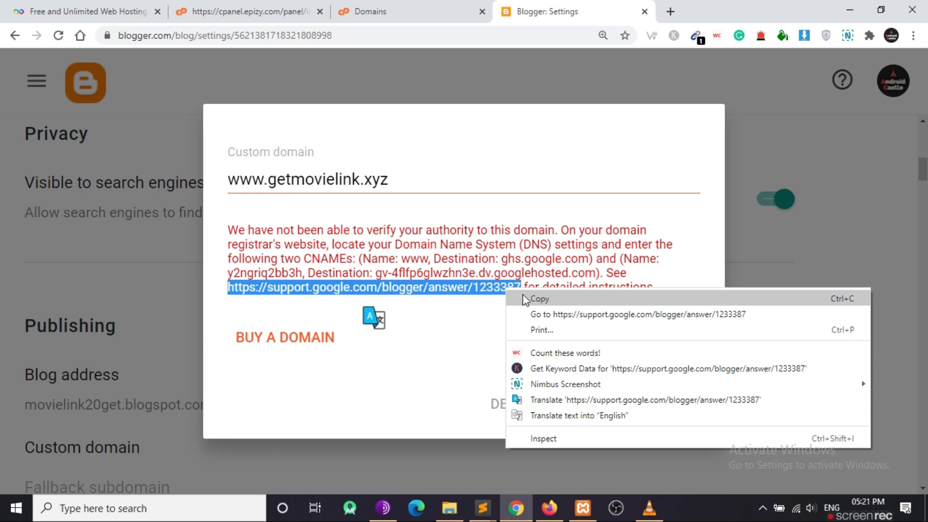
pyautogui.click(525, 299)
pyautogui.click(670, 12)
pyautogui.click(530, 37)
pyautogui.hotkey('ctrl', 'v')
pyautogui.press('Return')
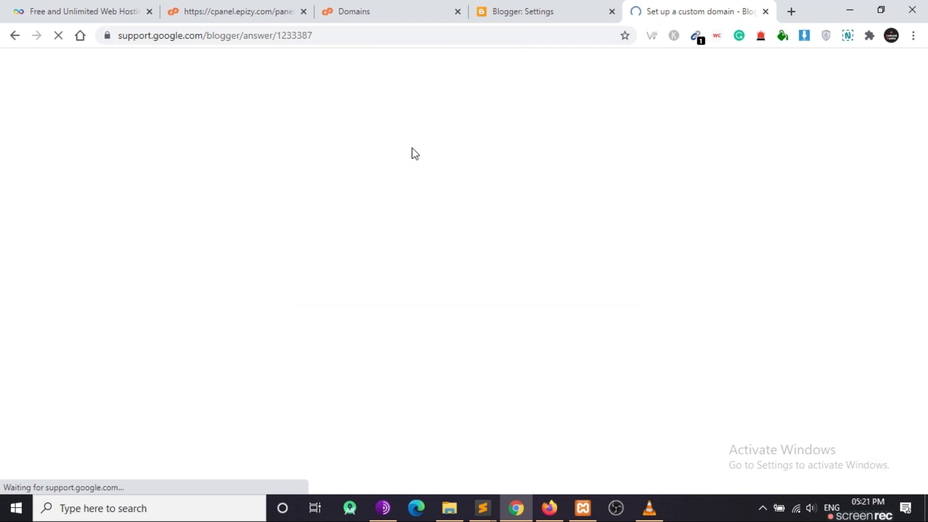
pyautogui.click(230, 35)
# Step: Copy the first Google A-record IP, 216.239.32.21, from Step 3 of the Blogger Help article
pyautogui.scroll(-3, 289, 240)
pyautogui.scroll(-8, 289, 240)
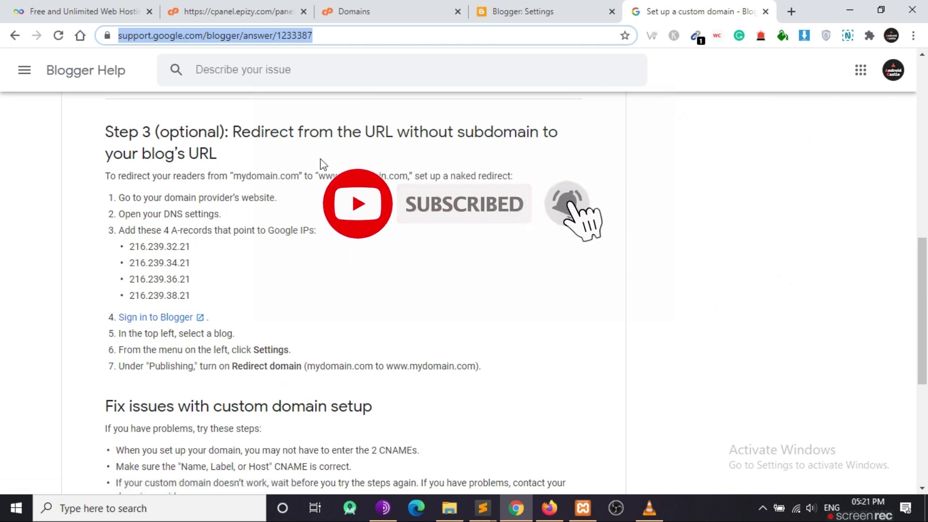
pyautogui.click(132, 245)
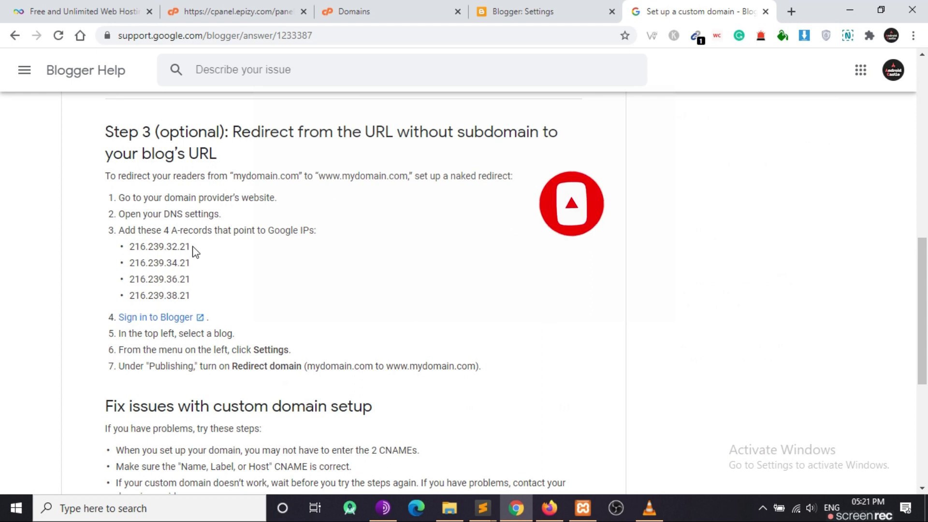
pyautogui.moveTo(132, 246); pyautogui.dragTo(183, 243)
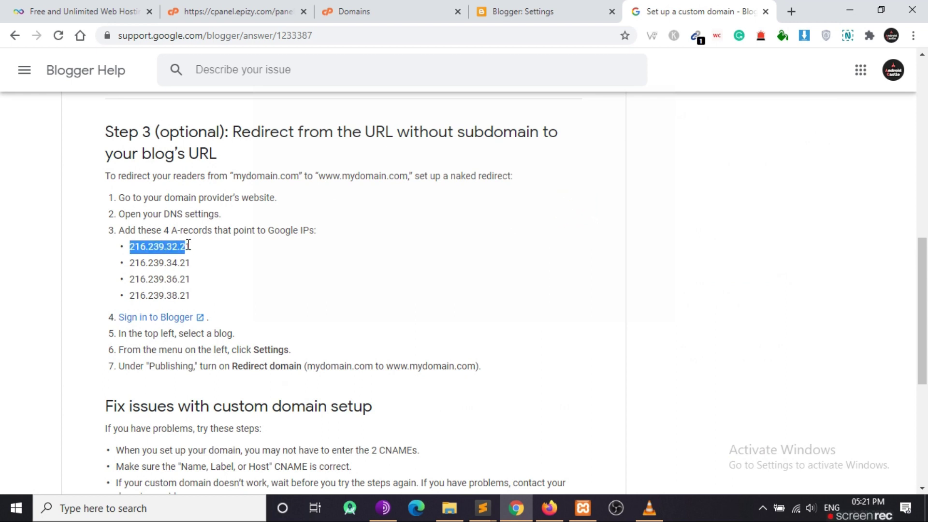
pyautogui.rightClick(183, 247)
pyautogui.click(199, 258)
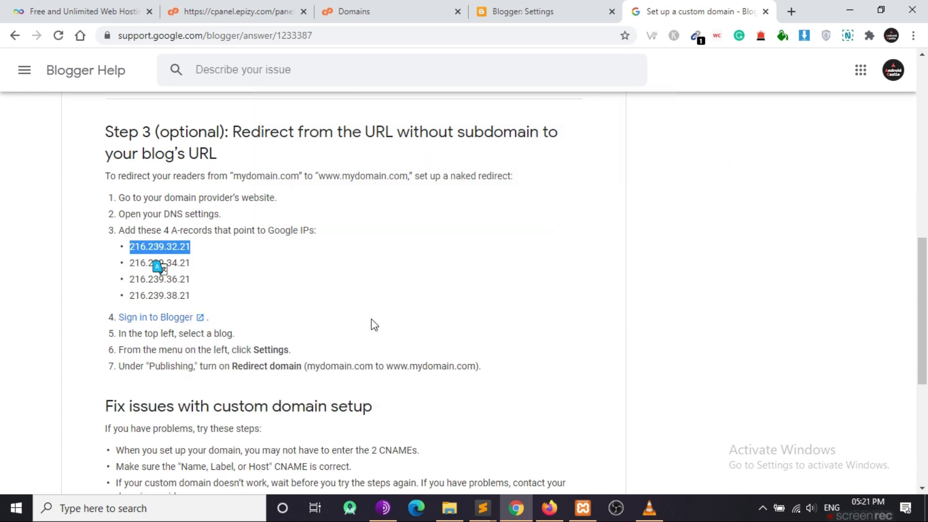
# Step: Switch to Firefox and add an A (Address) record with host name @ and address 216.239.32.21
pyautogui.moveTo(544, 513)
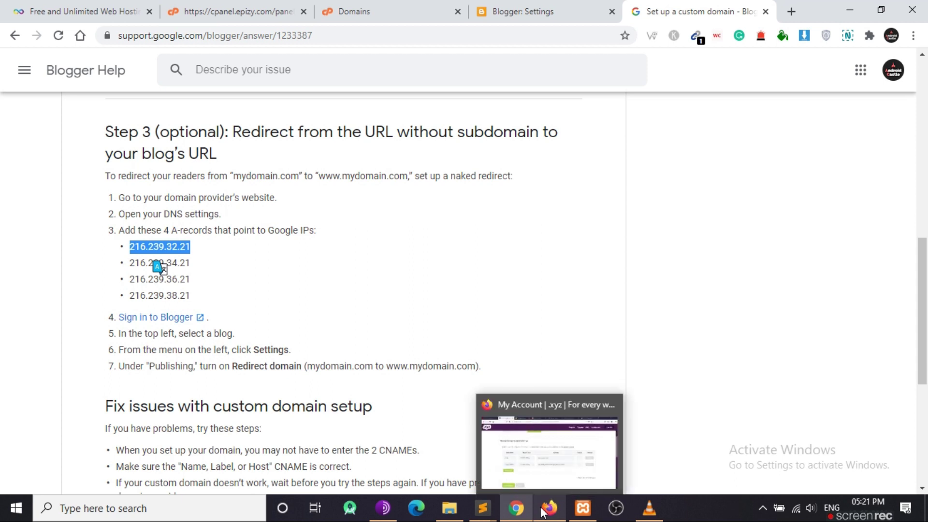
pyautogui.hotkey('ctrl', 'shift', 'Tab')
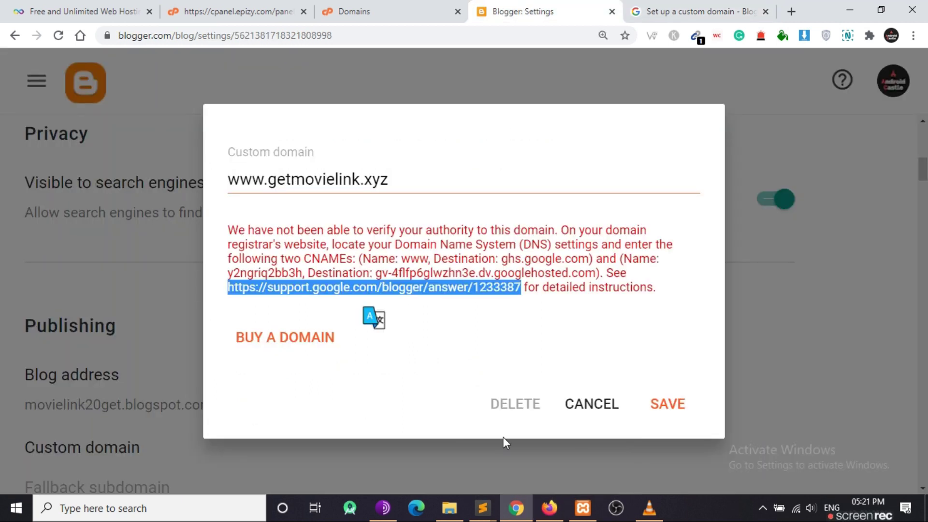
pyautogui.click(549, 508)
pyautogui.click(215, 373)
pyautogui.click(206, 367)
pyautogui.write('@')
pyautogui.click(401, 368)
pyautogui.hotkey('ctrl', 'v')
# Step: Add a second A (Address) record with host @ and address 216.239.34.21, copied from Blogger Help in Chrome
pyautogui.click(205, 413)
pyautogui.click(201, 408)
pyautogui.write('@')
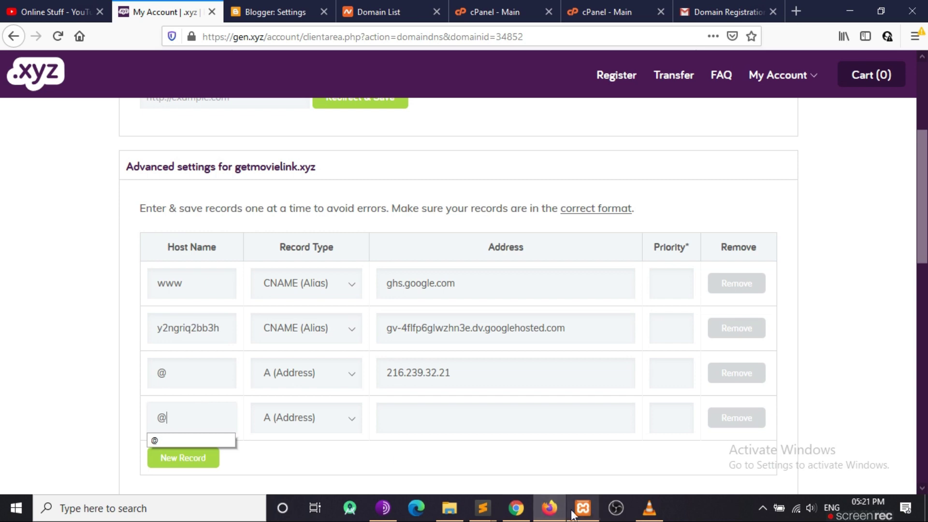
pyautogui.click(516, 507)
pyautogui.click(516, 508)
pyautogui.click(516, 507)
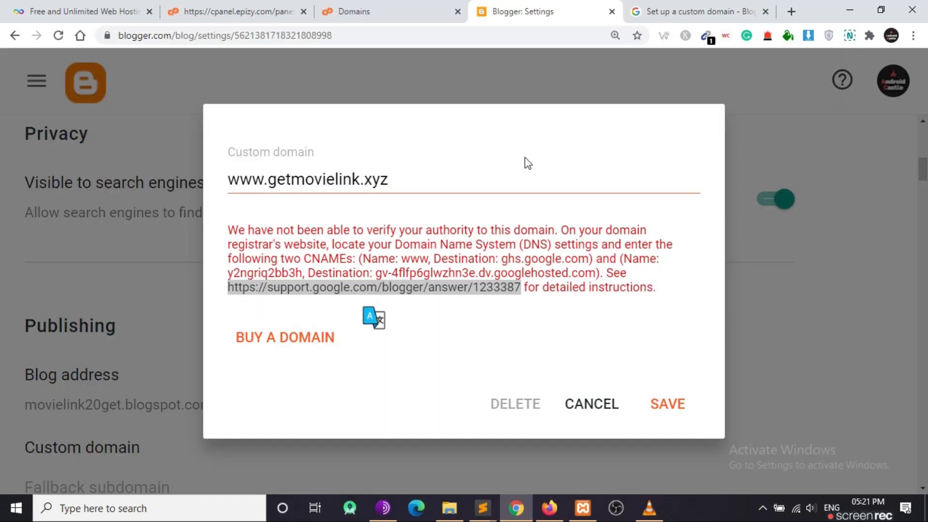
pyautogui.hotkey('ctrl', 'Tab')
pyautogui.moveTo(130, 263); pyautogui.dragTo(189, 265)
pyautogui.click(550, 507)
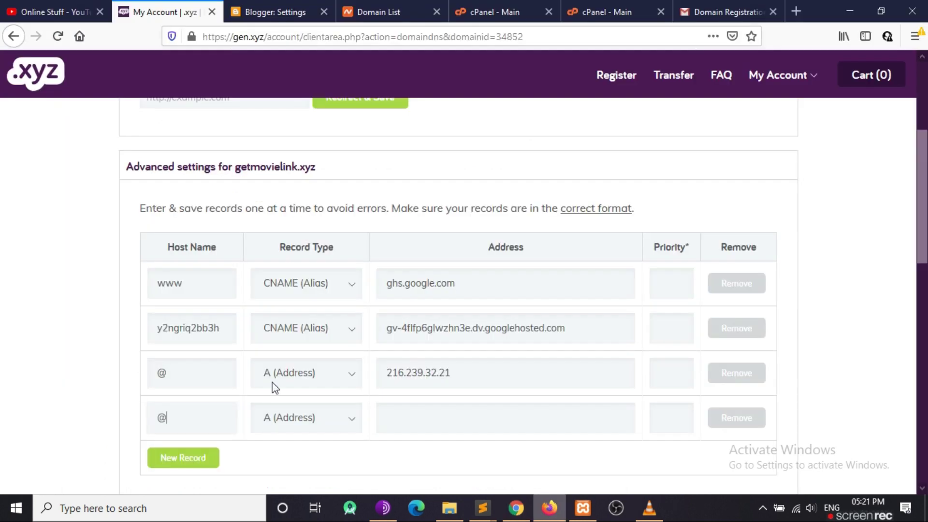
pyautogui.hotkey('ctrl', 'v')
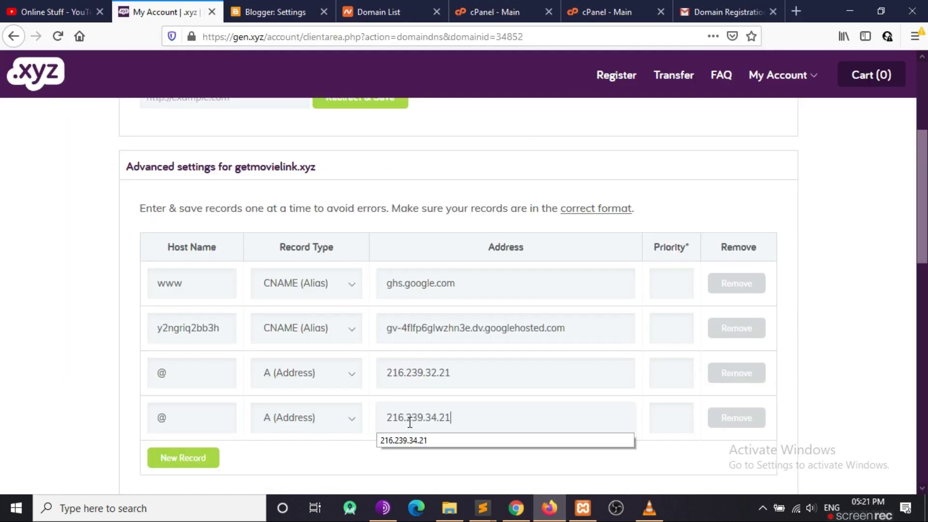
# Step: Add a third A (Address) record with host name @ and address 216.239.36.21
pyautogui.click(198, 458)
pyautogui.click(195, 459)
pyautogui.write('@')
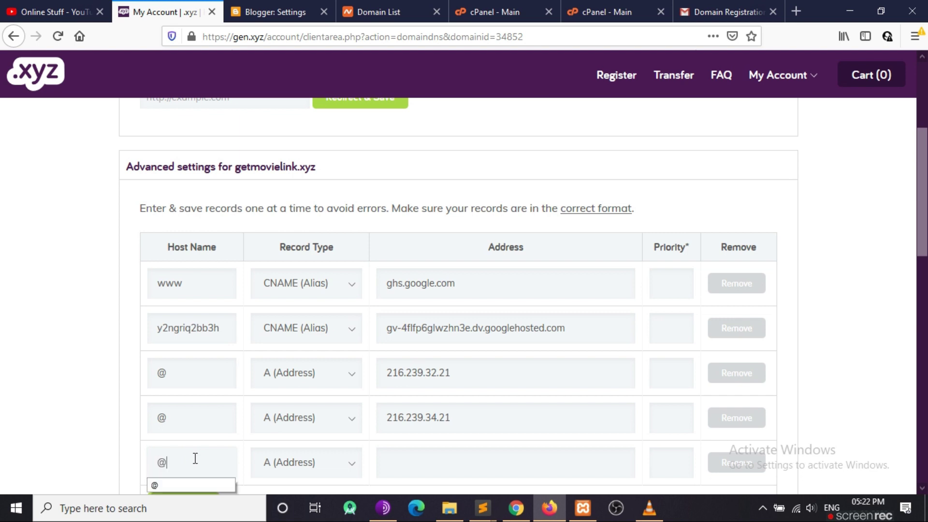
pyautogui.click(433, 450)
pyautogui.hotkey('ctrl', 'v')
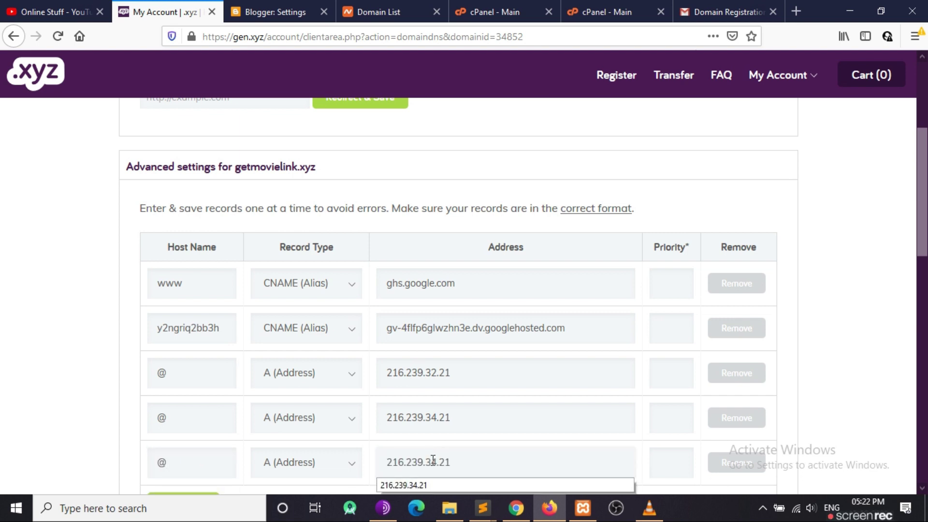
pyautogui.press('Escape')
pyautogui.write('6')
# Step: Add a fourth A (Address) record with host @ and address 216.239.38.21, copied from Blogger Help in Chrome
pyautogui.scroll(-3, 296, 415)
pyautogui.click(191, 366)
pyautogui.click(184, 363)
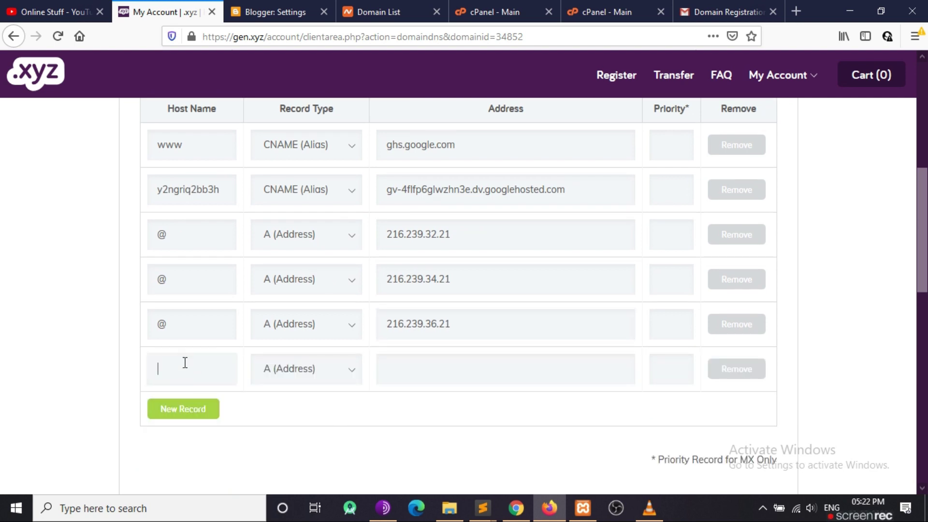
pyautogui.write('@')
pyautogui.click(418, 362)
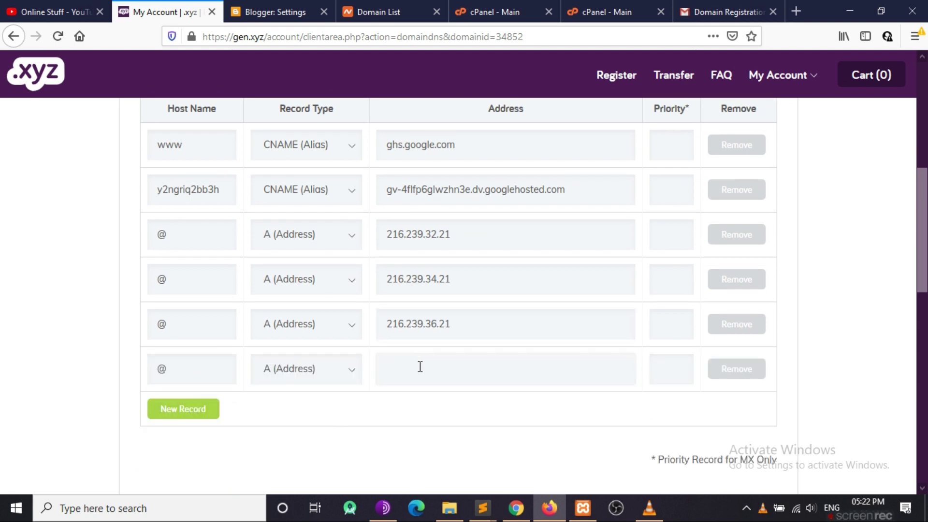
pyautogui.click(501, 424)
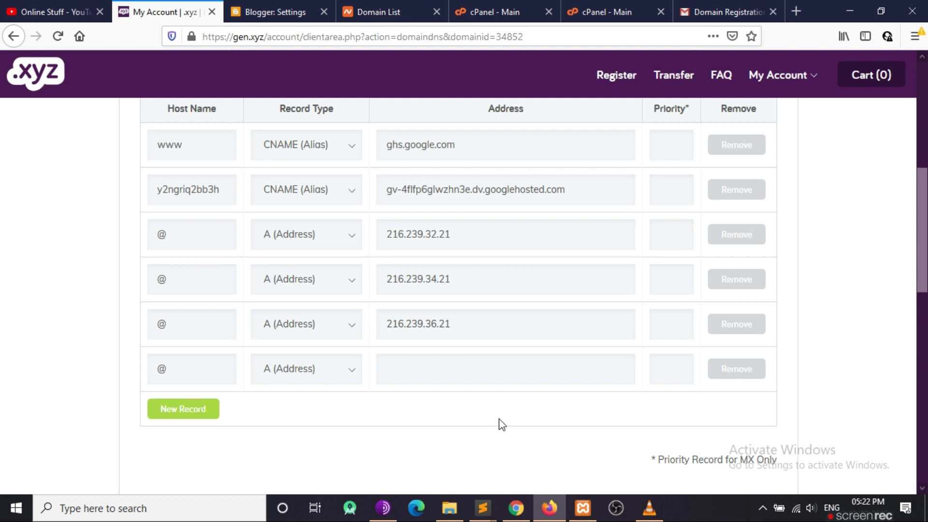
pyautogui.click(516, 508)
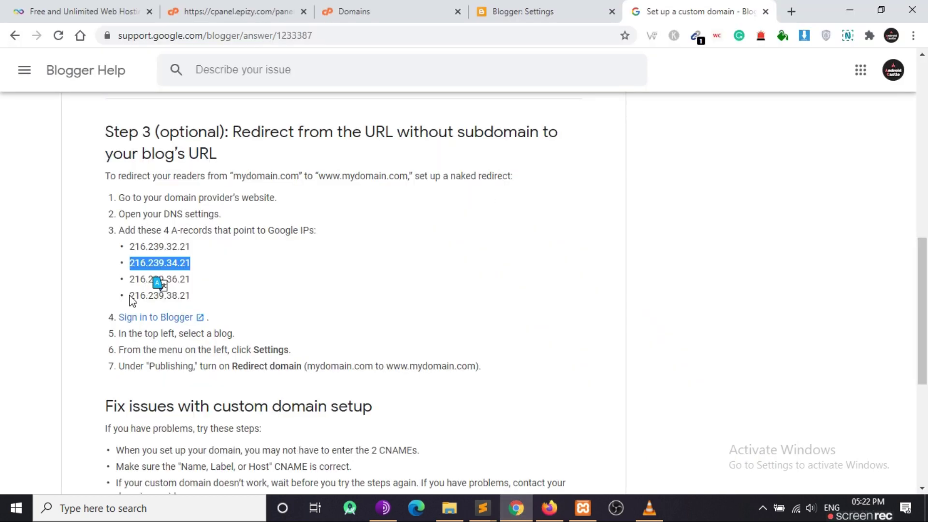
pyautogui.moveTo(130, 296); pyautogui.dragTo(188, 296)
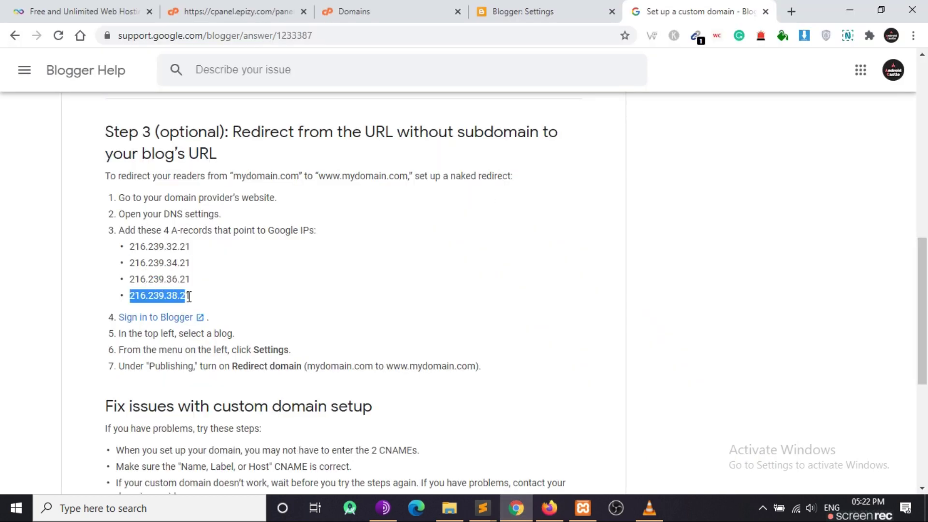
pyautogui.click(549, 507)
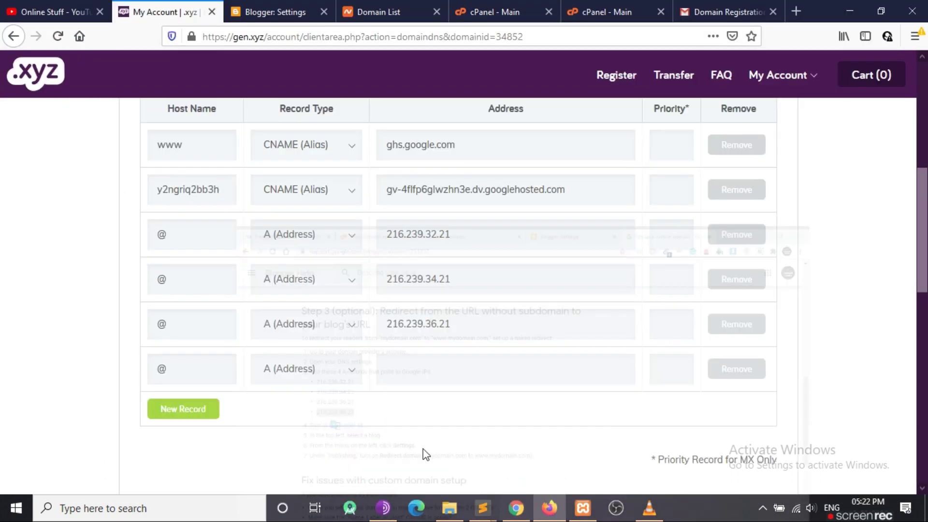
pyautogui.click(441, 366)
pyautogui.hotkey('ctrl', 'v')
pyautogui.click(531, 442)
# Step: Save the changes to the advanced DNS settings for getmovielink.xyz
pyautogui.scroll(2, 352, 340)
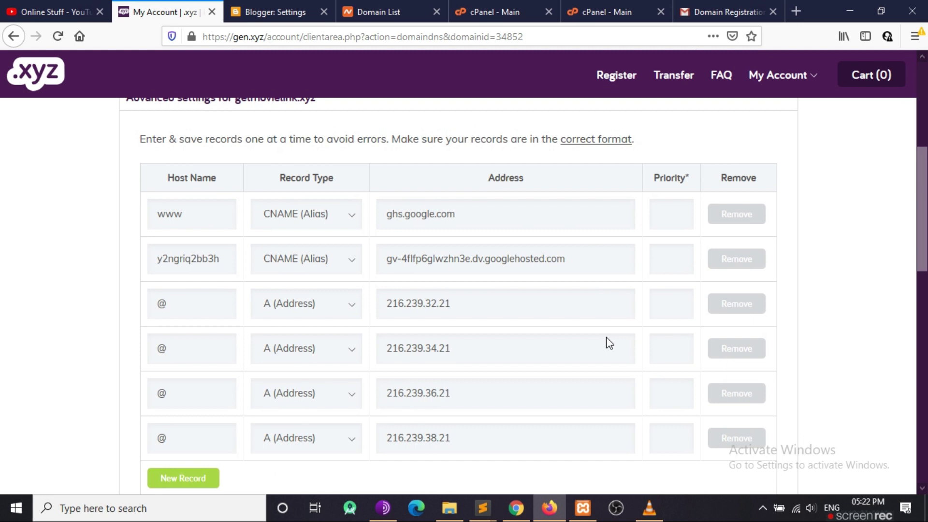
pyautogui.scroll(-5, 209, 222)
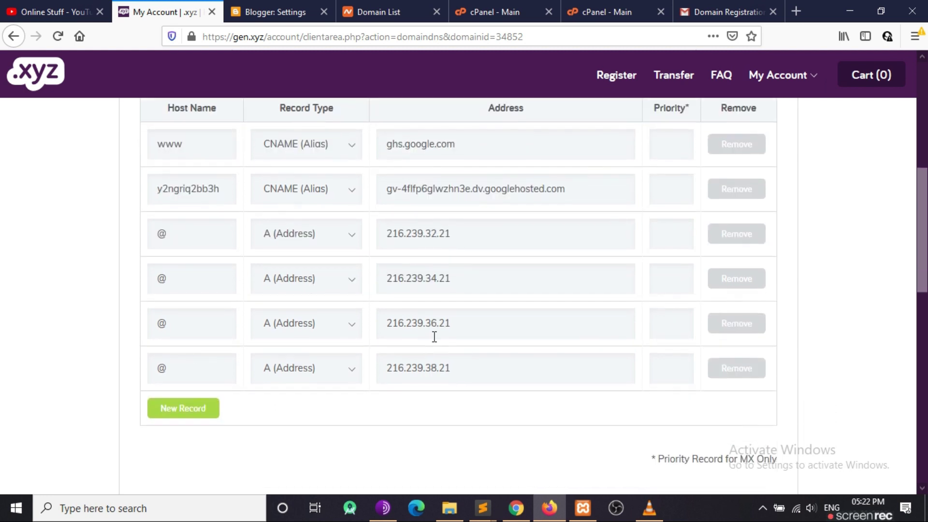
pyautogui.moveTo(294, 225); pyautogui.dragTo(199, 279)
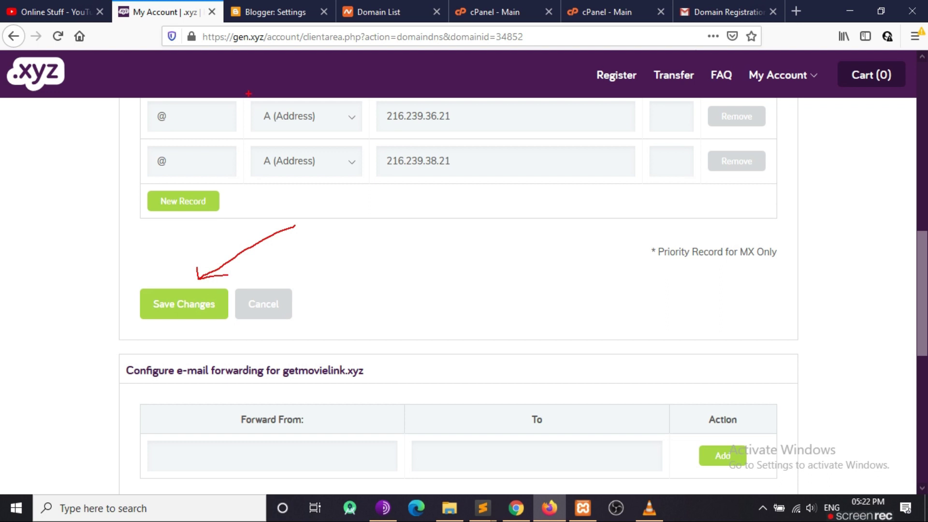
pyautogui.click(201, 320)
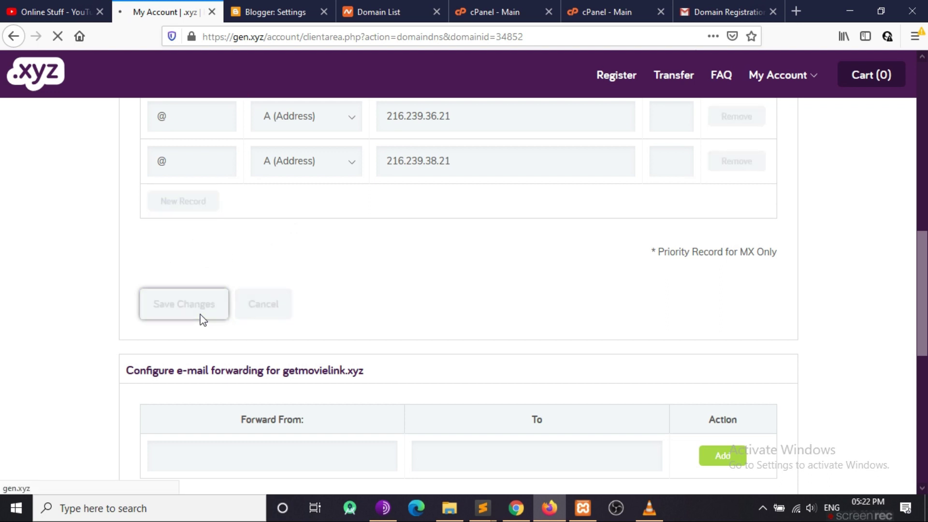
# Step: Review the save status and the A and CNAME records listed in the DNS settings for getmovielink.xyz
pyautogui.scroll(4, 201, 319)
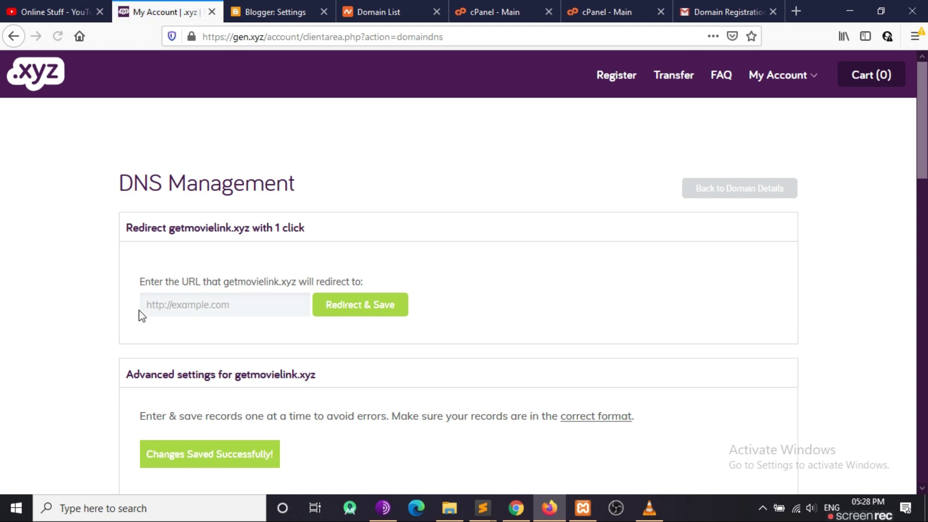
pyautogui.scroll(-10, 208, 223)
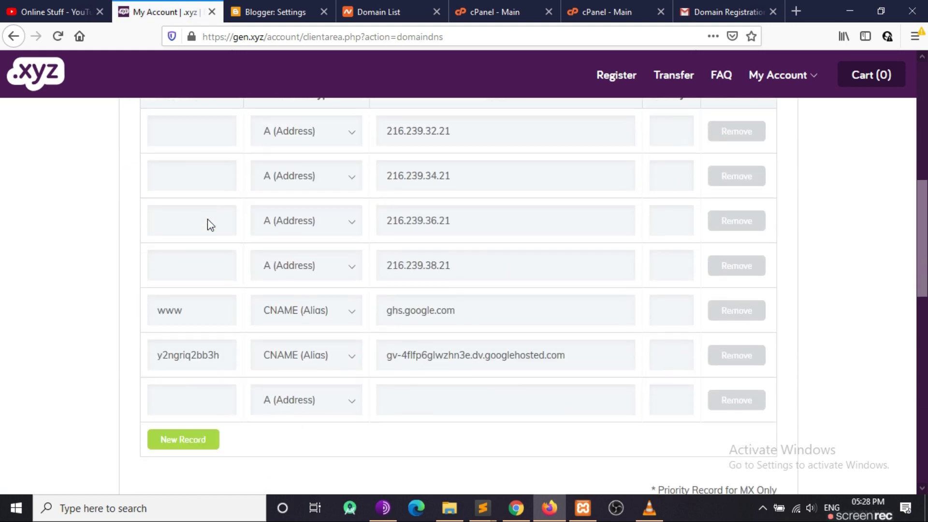
pyautogui.scroll(4, 211, 261)
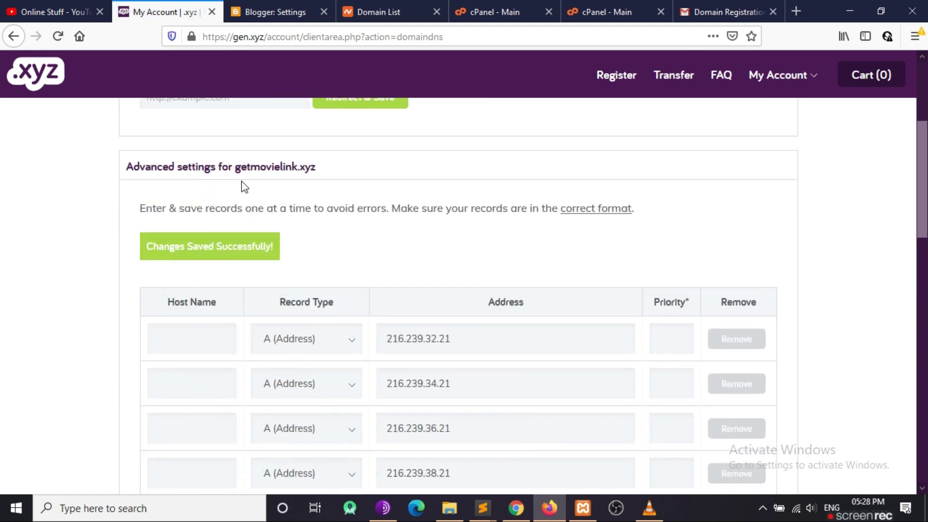
pyautogui.scroll(4, 280, 213)
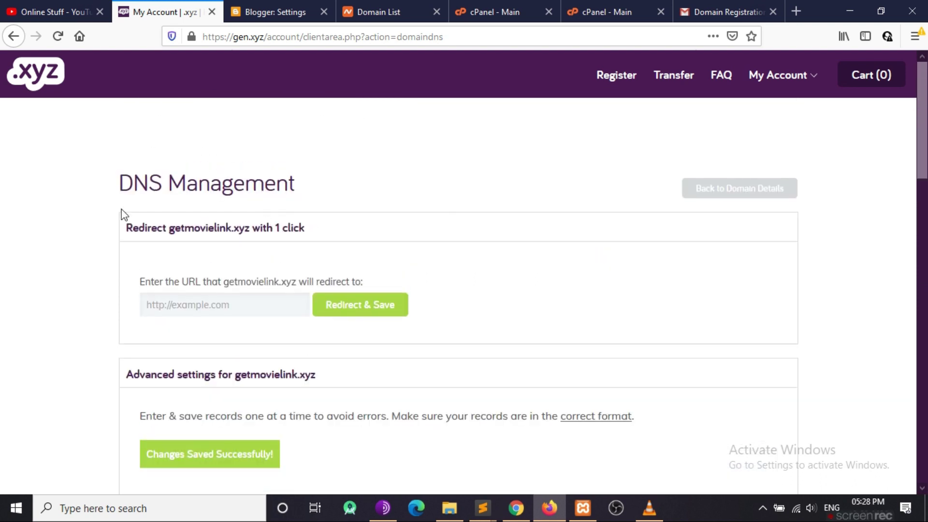
pyautogui.scroll(-4, 179, 275)
pyautogui.scroll(-4, 253, 353)
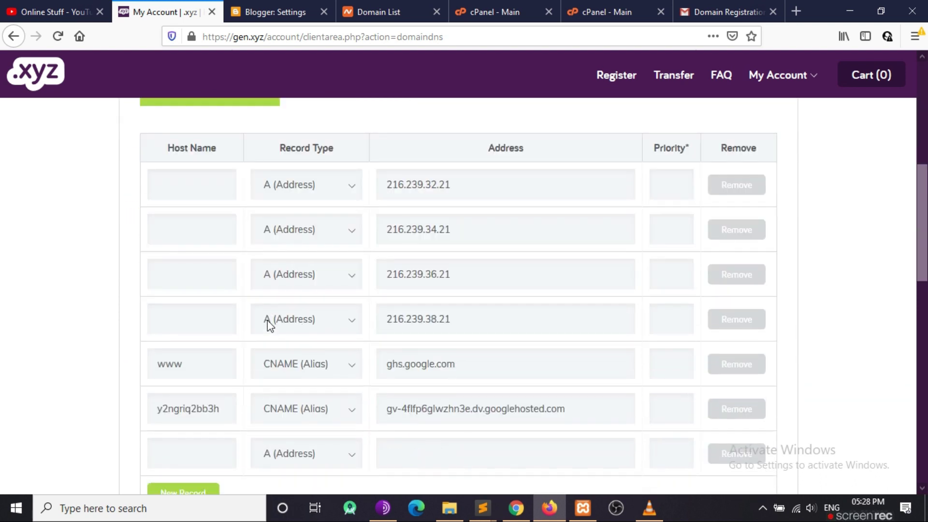
pyautogui.scroll(4, 240, 282)
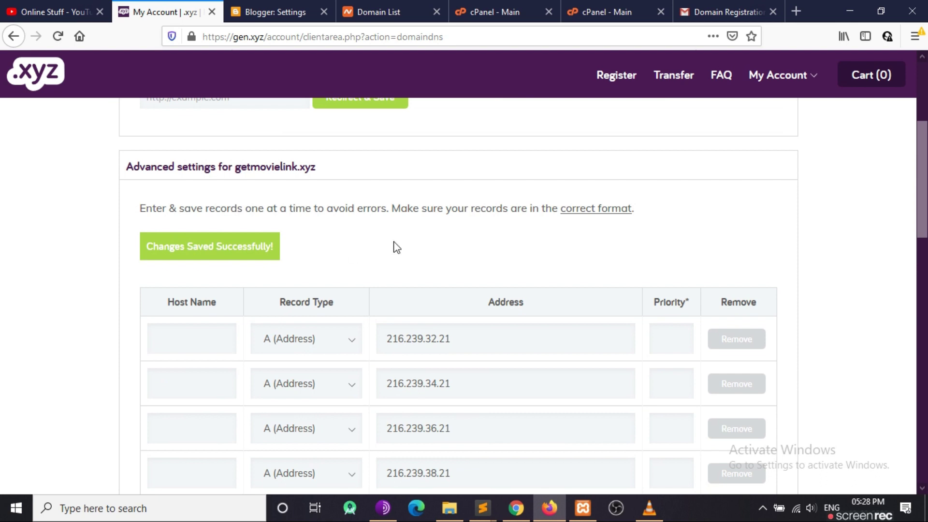
pyautogui.moveTo(412, 232); pyautogui.dragTo(287, 245)
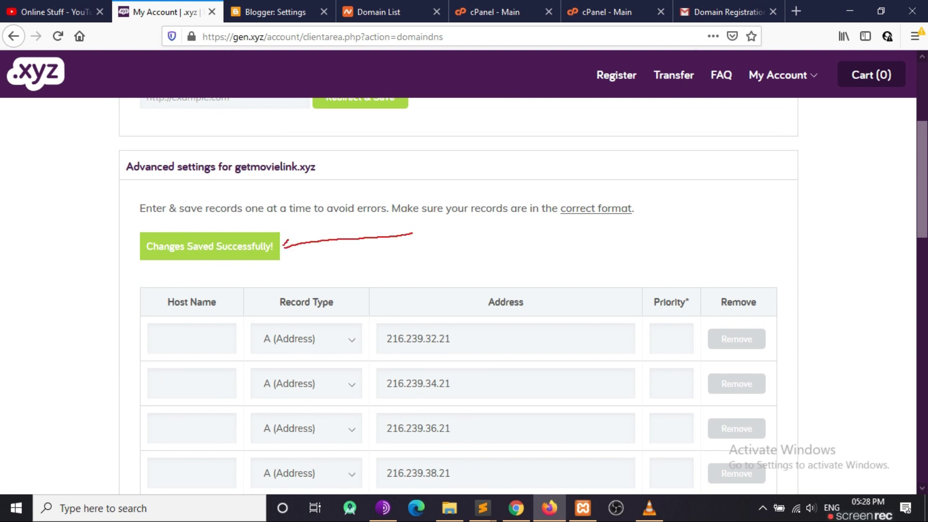
pyautogui.scroll(-5, 317, 292)
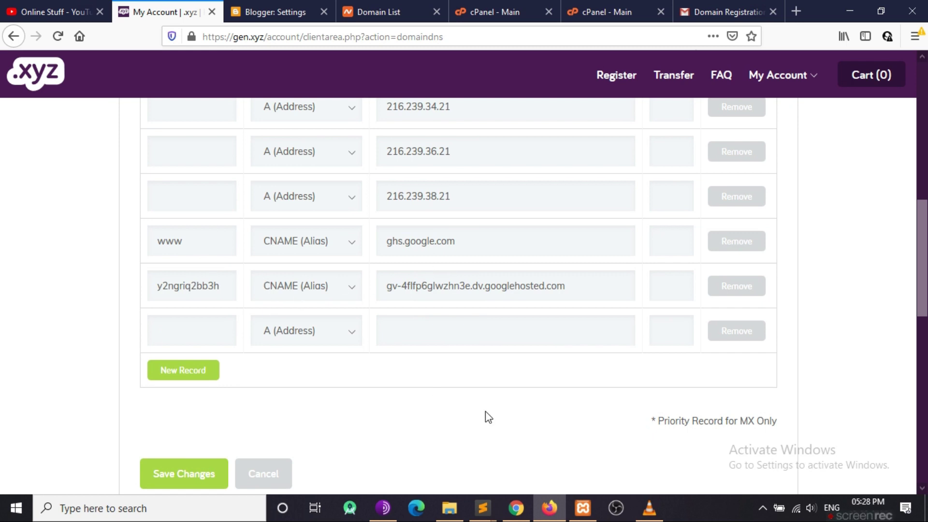
pyautogui.click(516, 507)
pyautogui.click(297, 296)
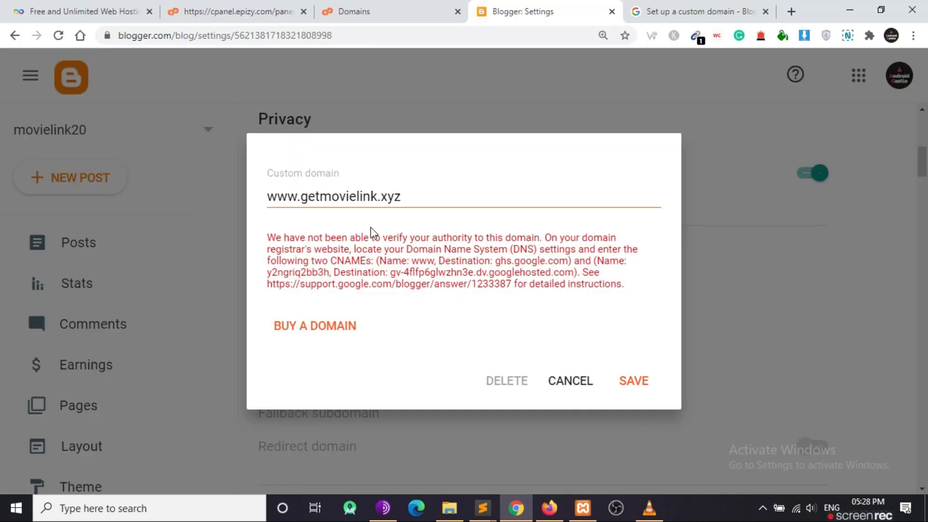
pyautogui.click(654, 392)
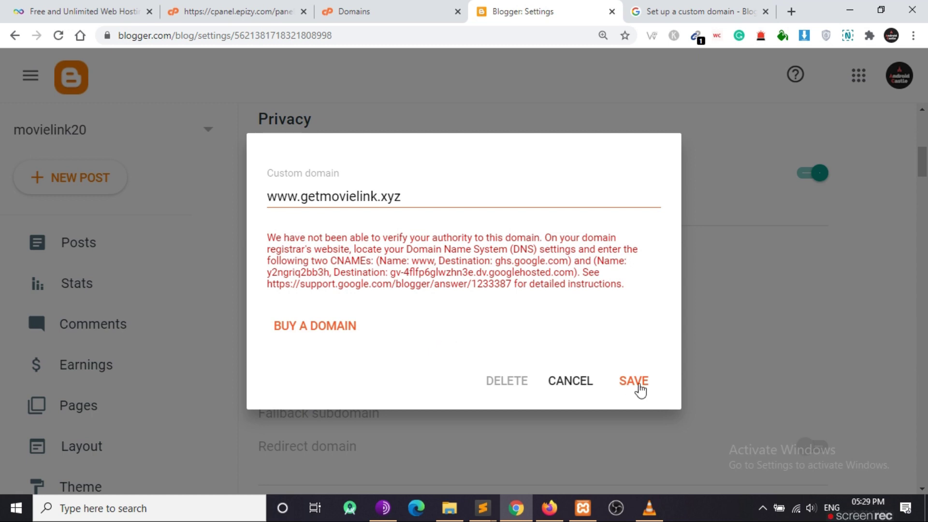
pyautogui.click(634, 382)
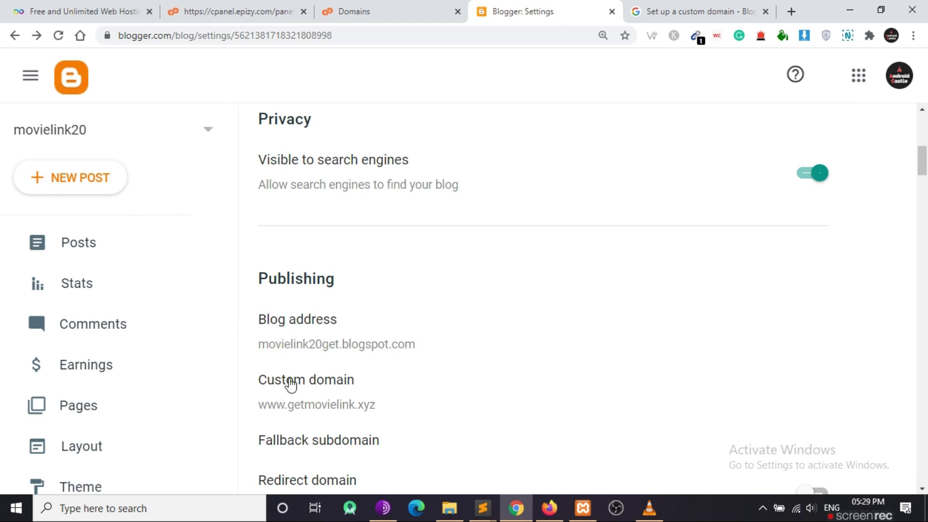
pyautogui.rightClick(307, 345)
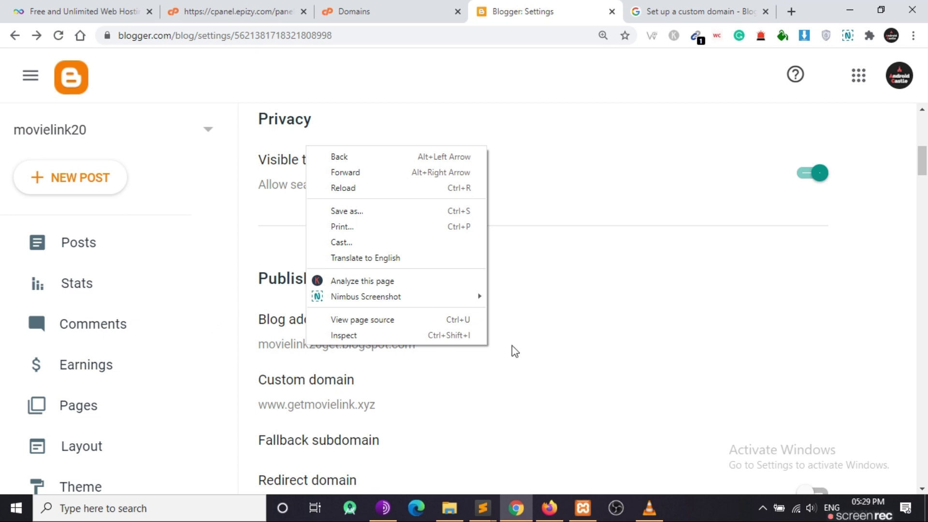
pyautogui.click(547, 341)
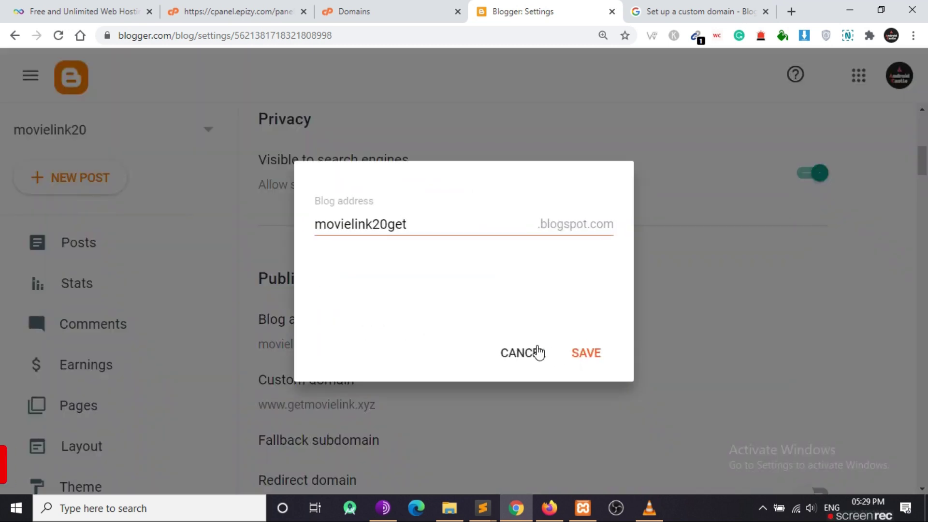
pyautogui.click(538, 353)
pyautogui.scroll(-3, 338, 336)
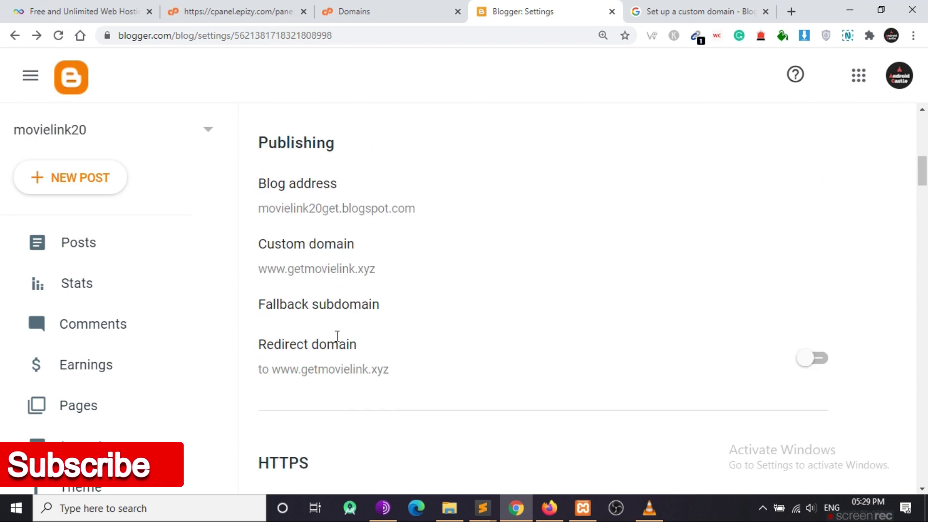
pyautogui.moveTo(277, 372); pyautogui.dragTo(390, 370)
pyautogui.rightClick(374, 369)
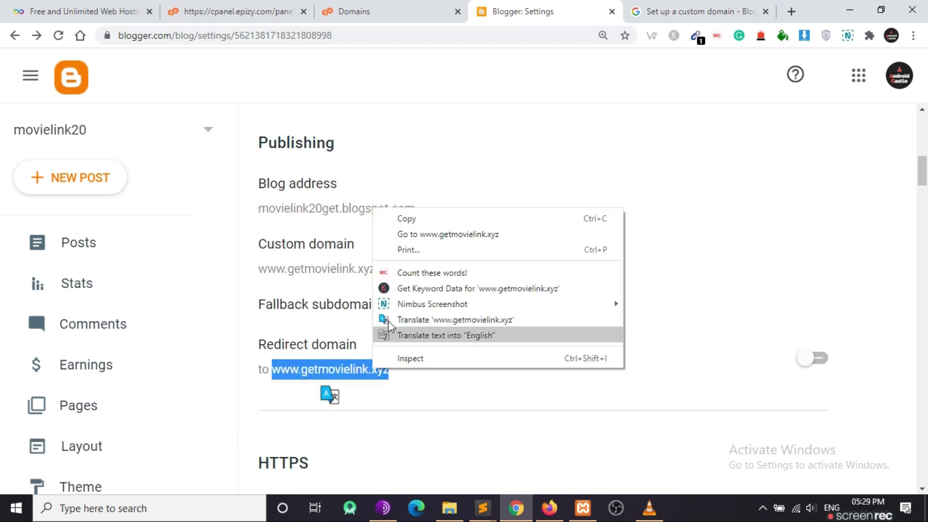
pyautogui.click(429, 235)
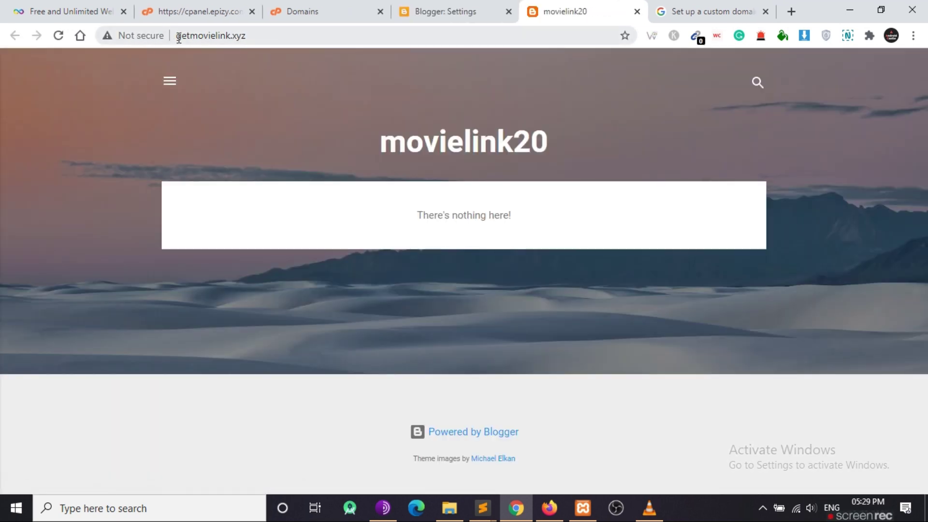
pyautogui.click(249, 40)
pyautogui.click(397, 140)
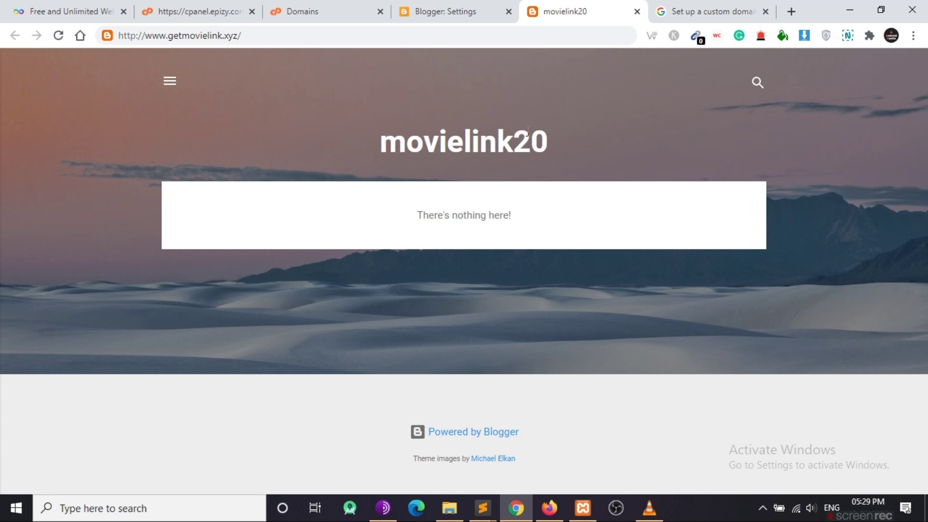
# Step: Return to the Blogger settings and switch on the HTTPS setting for the blog's custom domain
pyautogui.click(445, 11)
pyautogui.scroll(-4, 379, 300)
pyautogui.click(821, 323)
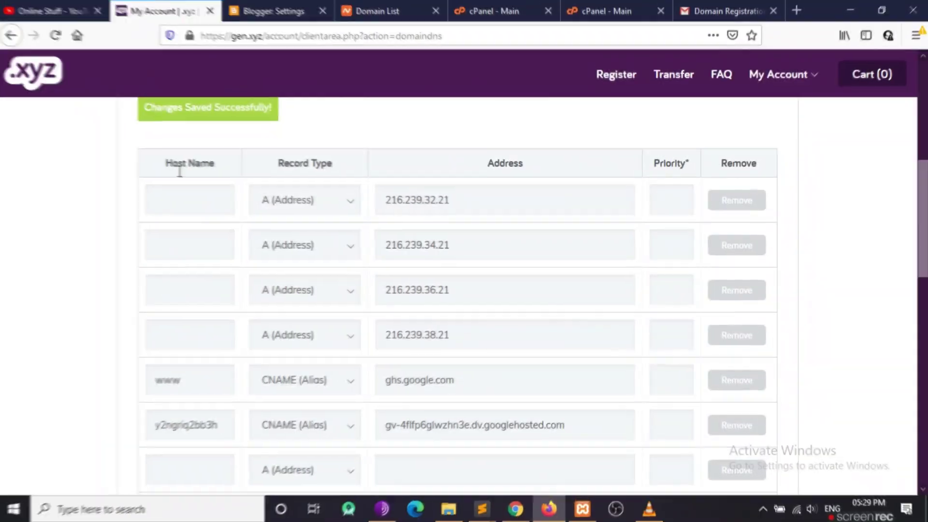
pyautogui.scroll(3, 129, 203)
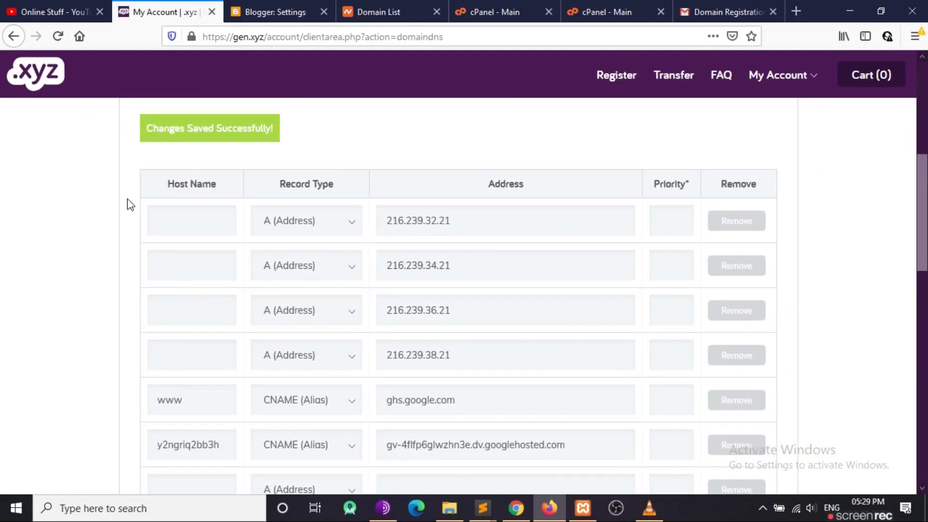
pyautogui.scroll(5, 218, 203)
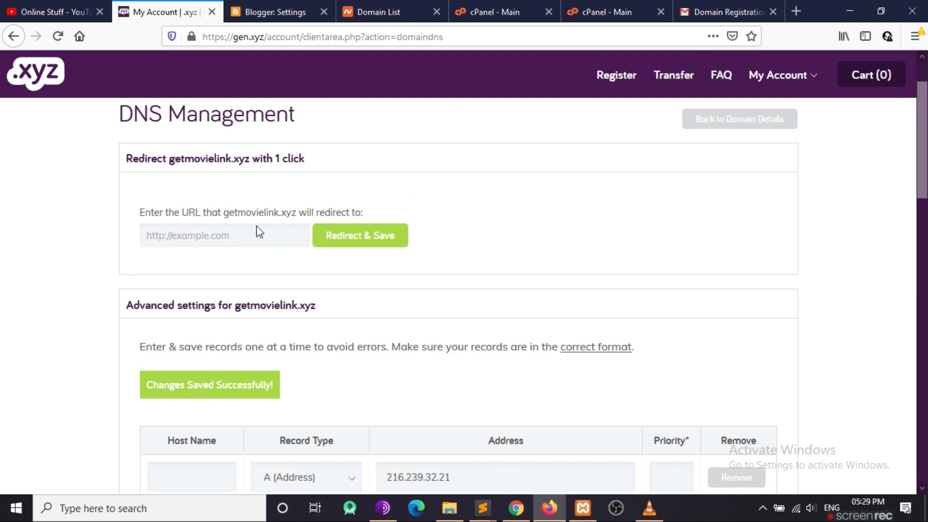
# Step: Switch to YouTube in Firefox and browse the uploaded videos on the Online Stuff channel
pyautogui.hotkey('ctrl', 'shift', 'Tab')
pyautogui.scroll(3, 227, 227)
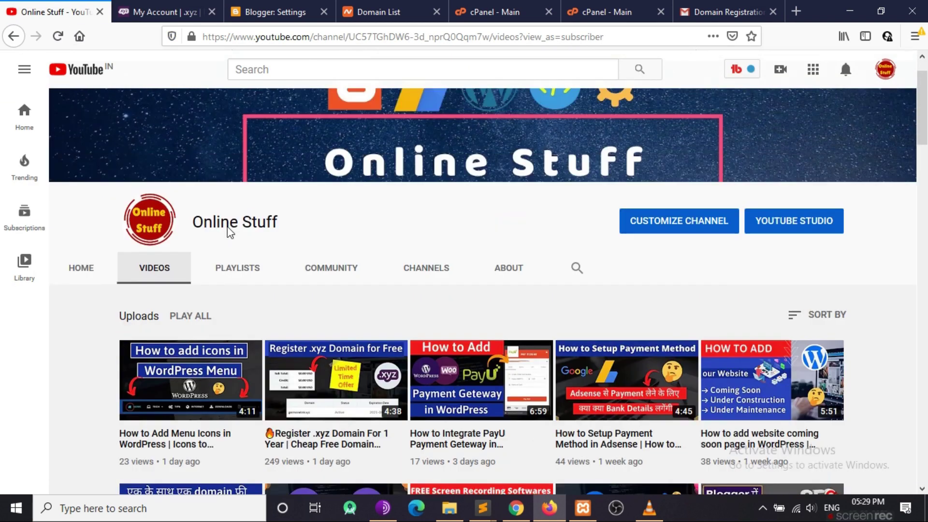
pyautogui.scroll(-5, 253, 245)
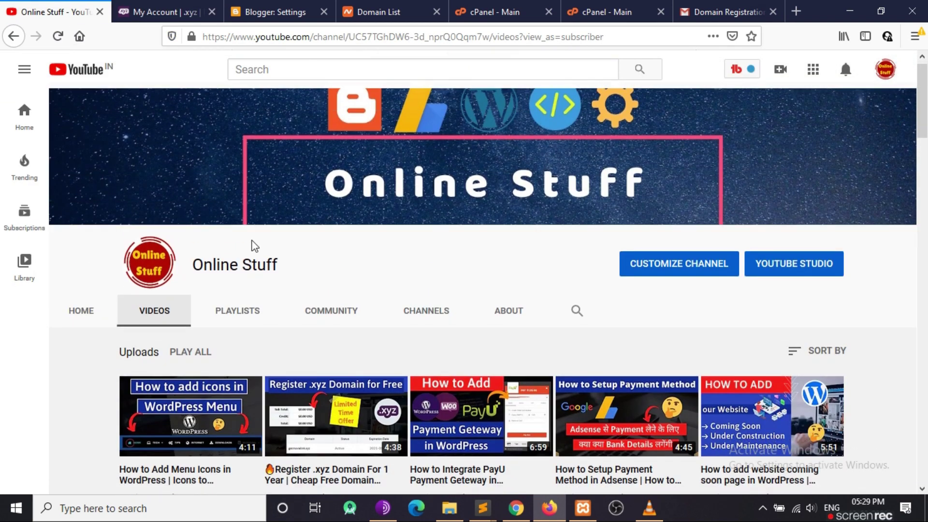
pyautogui.scroll(-3, 110, 303)
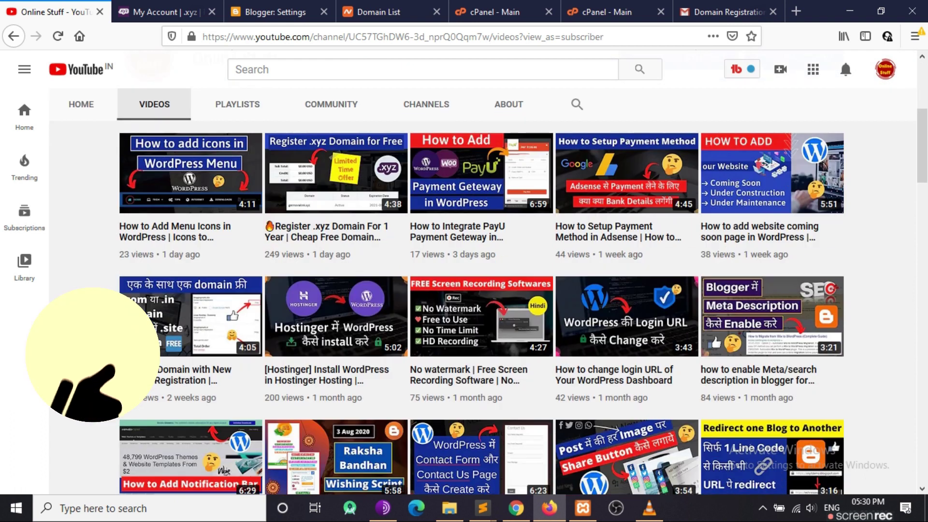
pyautogui.scroll(-5, 481, 270)
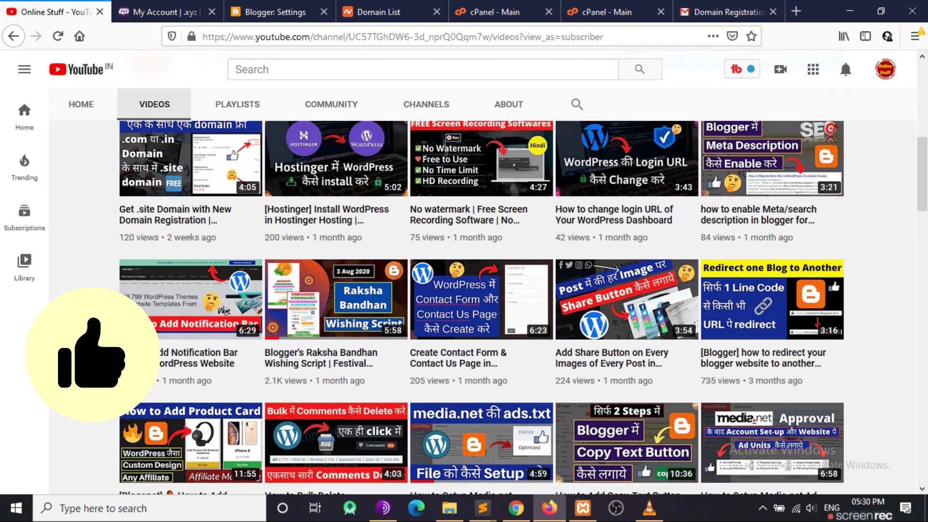
pyautogui.scroll(-5, 103, 308)
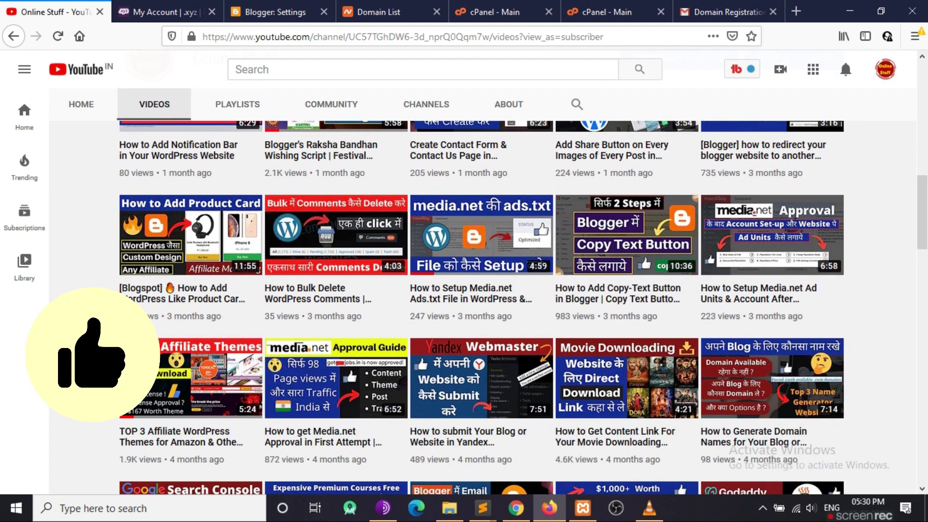
pyautogui.scroll(7, 102, 308)
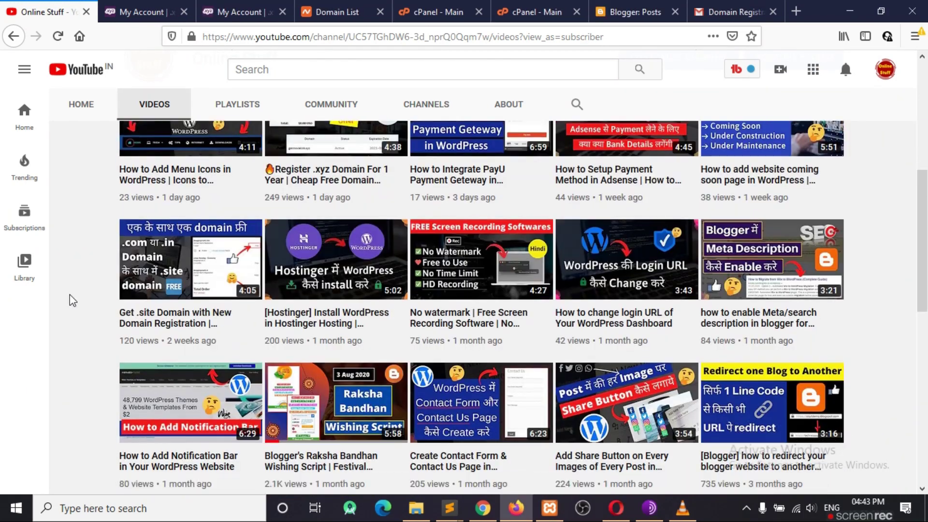
pyautogui.scroll(-4, 70, 300)
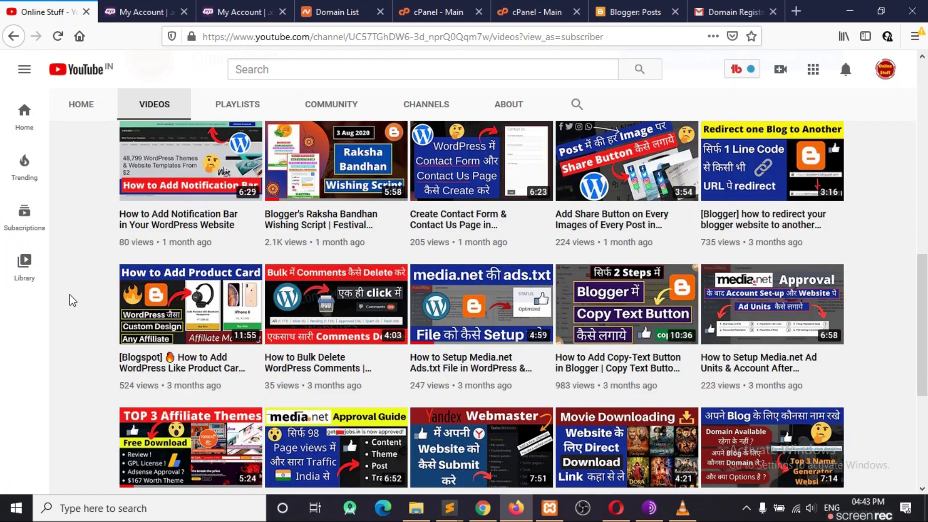
pyautogui.scroll(-7, 73, 298)
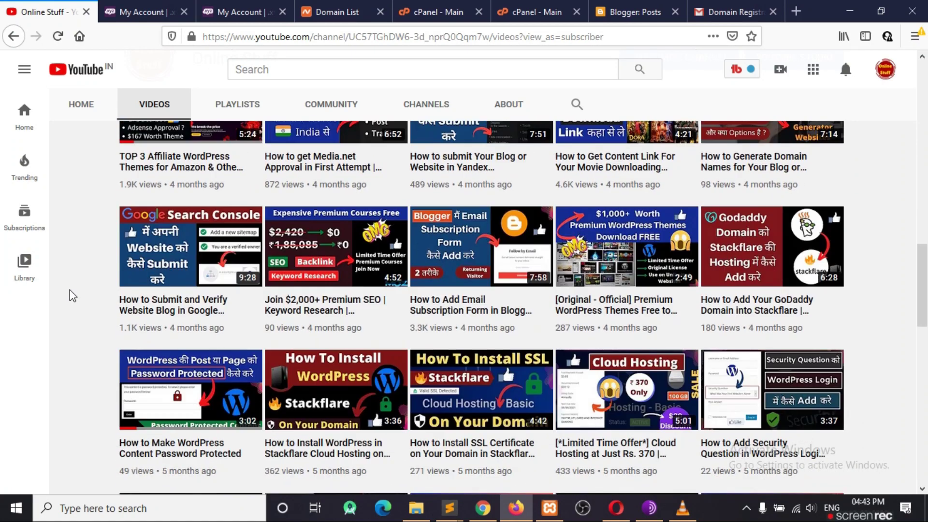
pyautogui.scroll(-4, 72, 295)
pyautogui.scroll(-3, 73, 295)
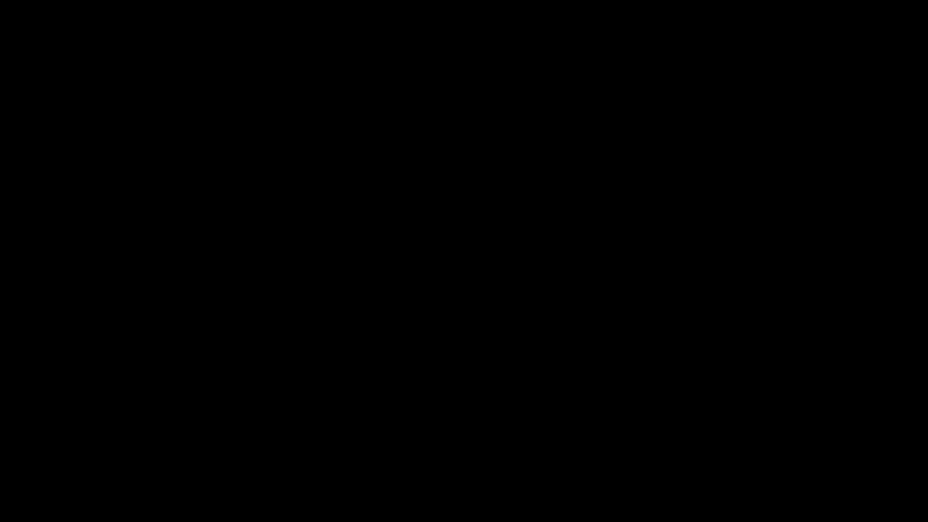